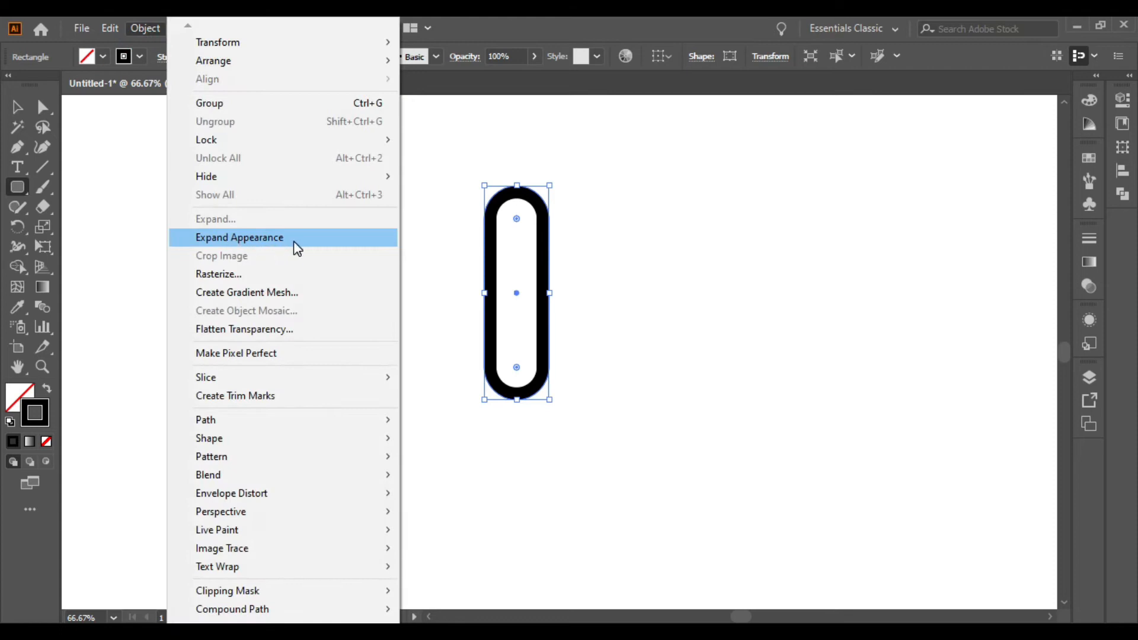
Duplicate the vertical rounded outline beside itself, and add a copy of the pair rotated 90° across the originals
left_click(20, 107)
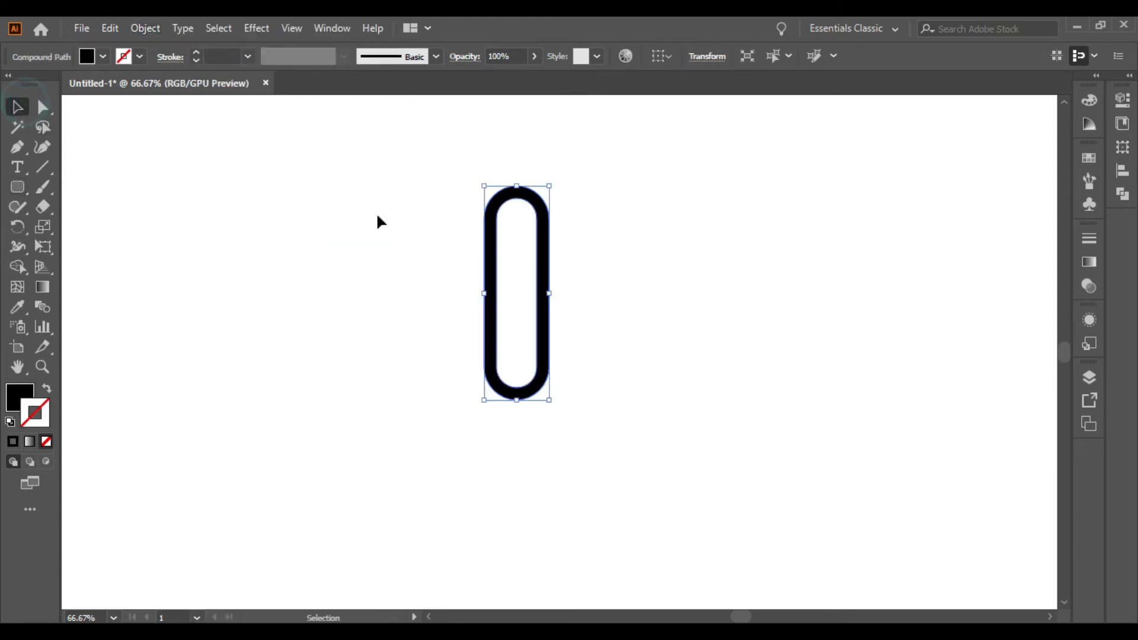
left_click_drag(545, 281, 621, 279)
left_click_drag(682, 191, 445, 414)
mouse_move(615, 209)
left_mouse_down()
mouse_move(665, 204)
mouse_move(697, 344)
mouse_move(682, 386)
left_mouse_up()
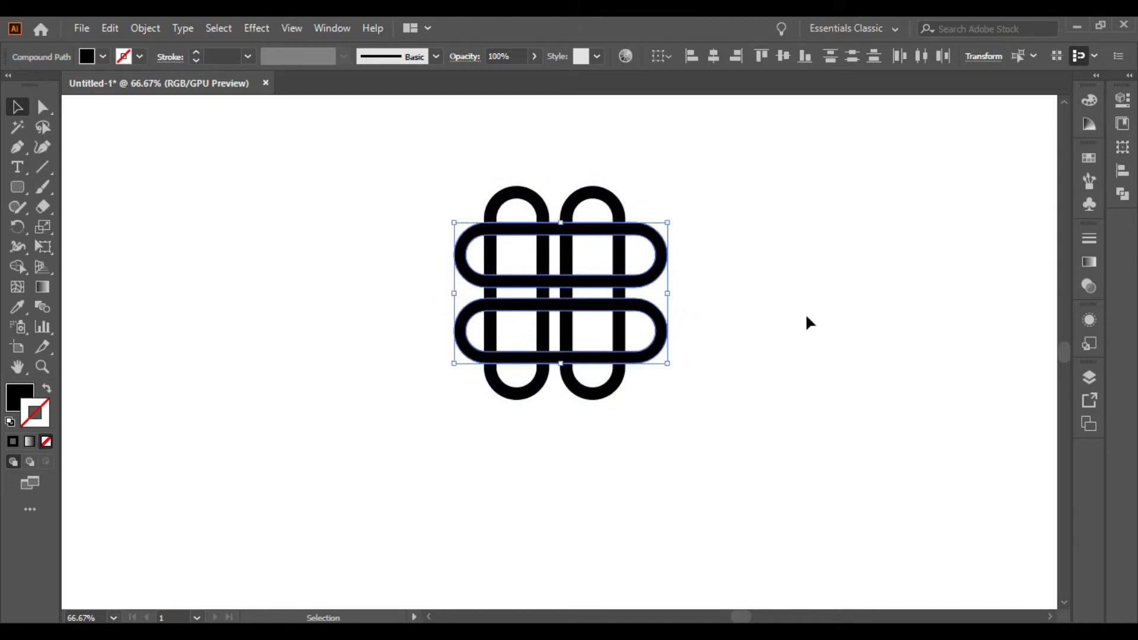
Nudge the two horizontal rounded outlines left until they are centred over the vertical pair
key("Left")
key("Left")
key("Left")
key("Left")
key("Left")
key("Left")
key("Left")
key("Left")
key("Left")
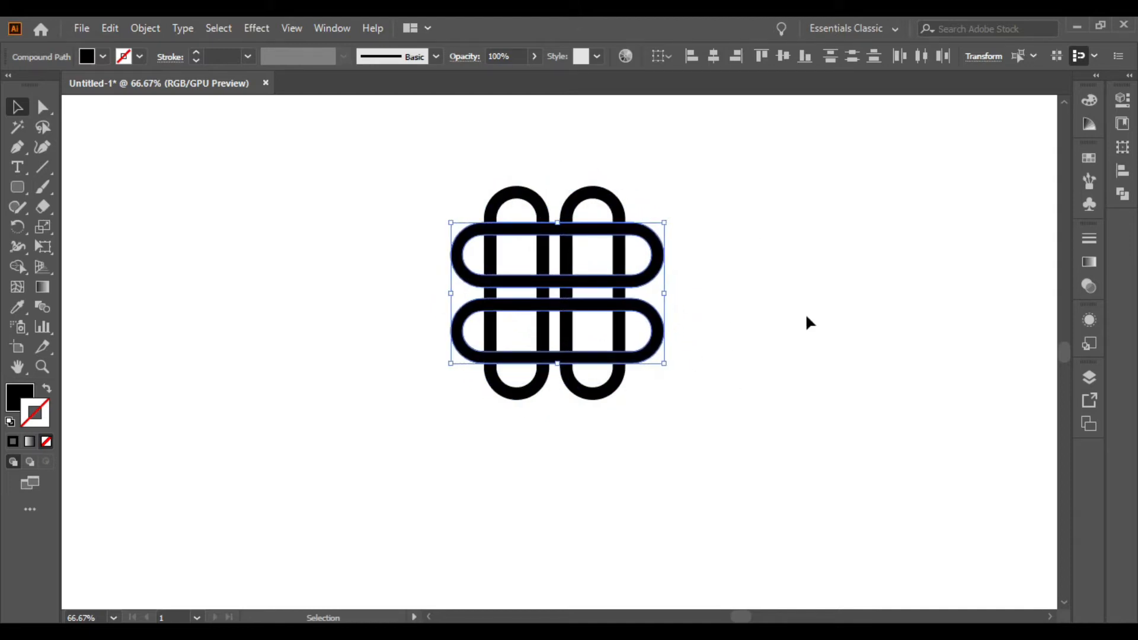
left_click(744, 279)
left_click_drag(739, 181, 356, 509)
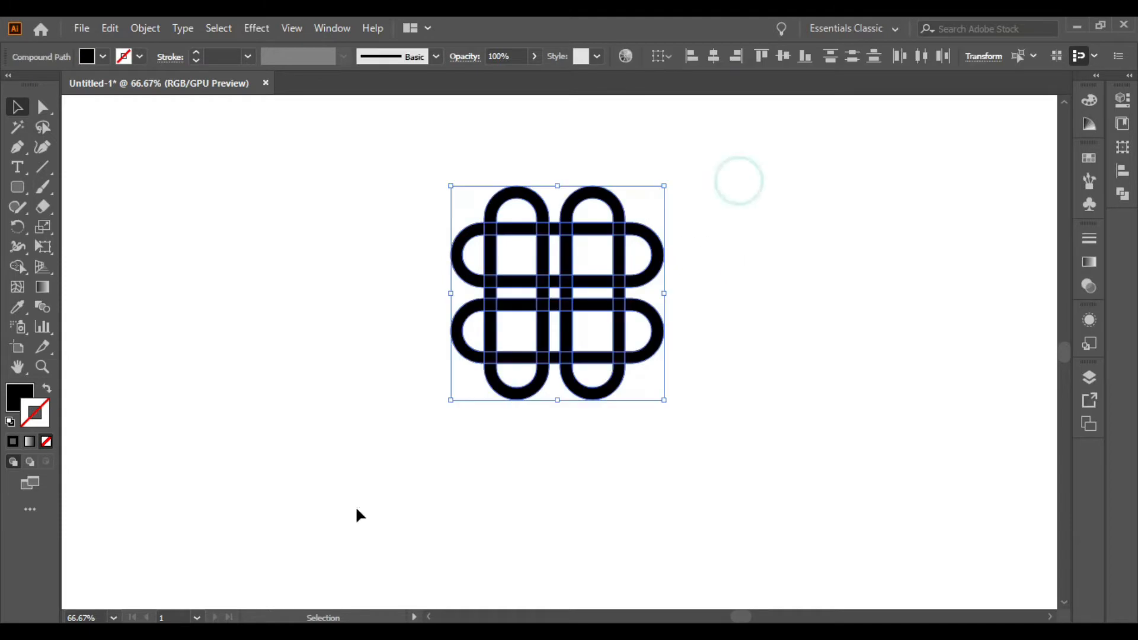
left_click(17, 267)
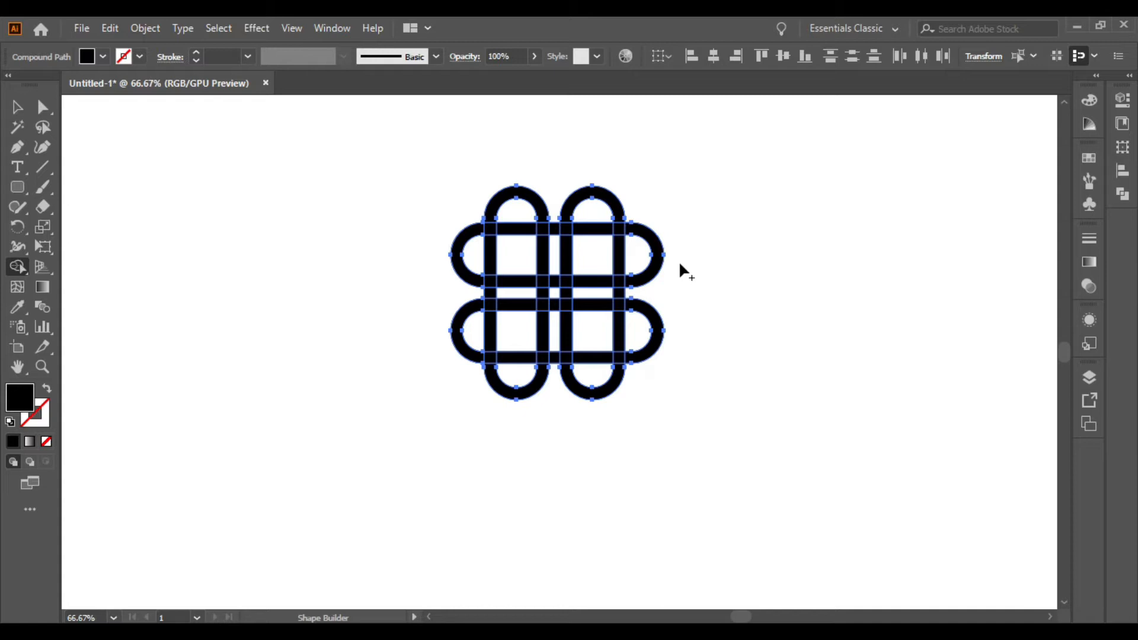
key("v")
Rotate all four interlocking rounded outlines together by 45° into a diamond arrangement
left_click(734, 165)
left_click_drag(734, 165, 438, 449)
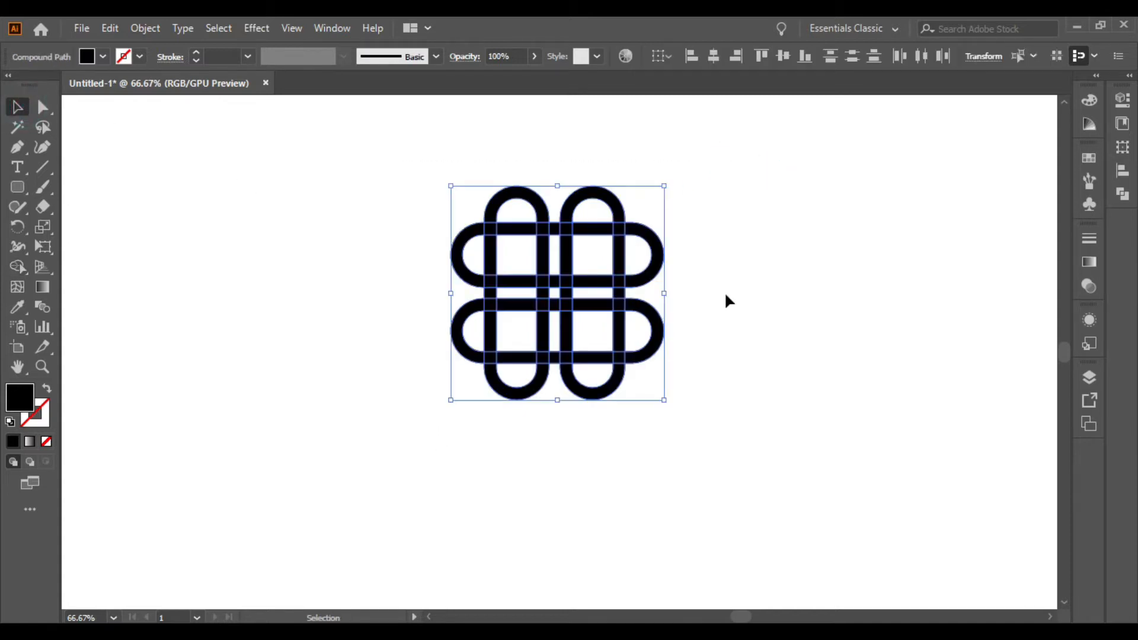
left_click_drag(672, 179, 764, 327)
left_click(769, 293)
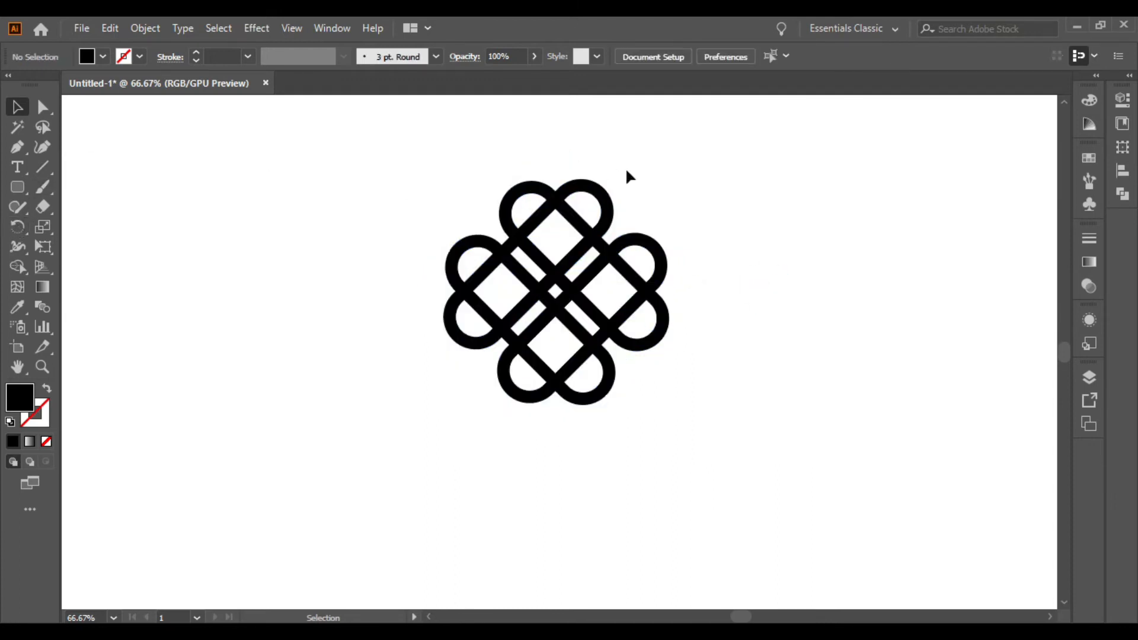
With Shape Builder, merge each of the two top loops through its crossing into the adjoining diagonal strip
left_click_drag(676, 168, 389, 430)
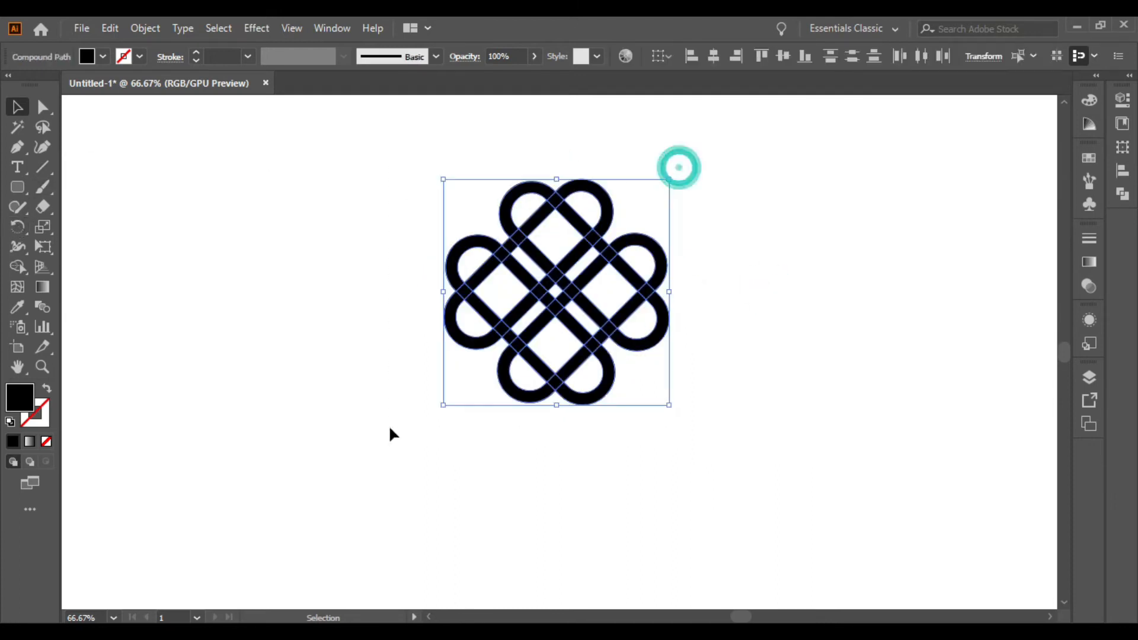
left_click(17, 267)
key("ctrl+plus")
key("ctrl+plus")
key("ctrl+minus")
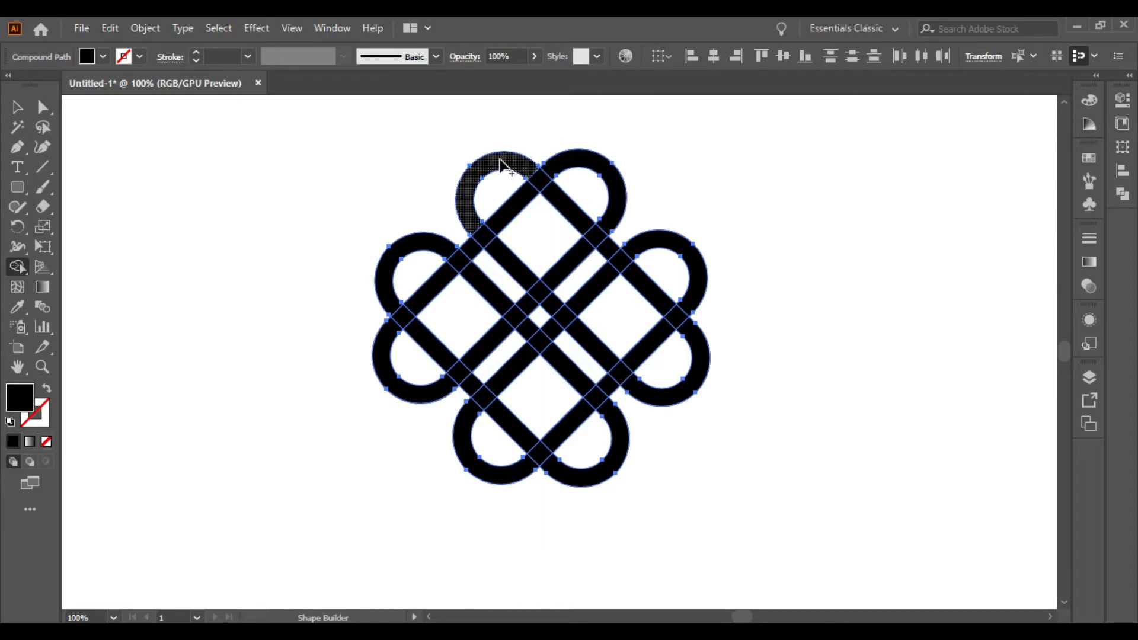
left_click_drag(515, 163, 564, 207)
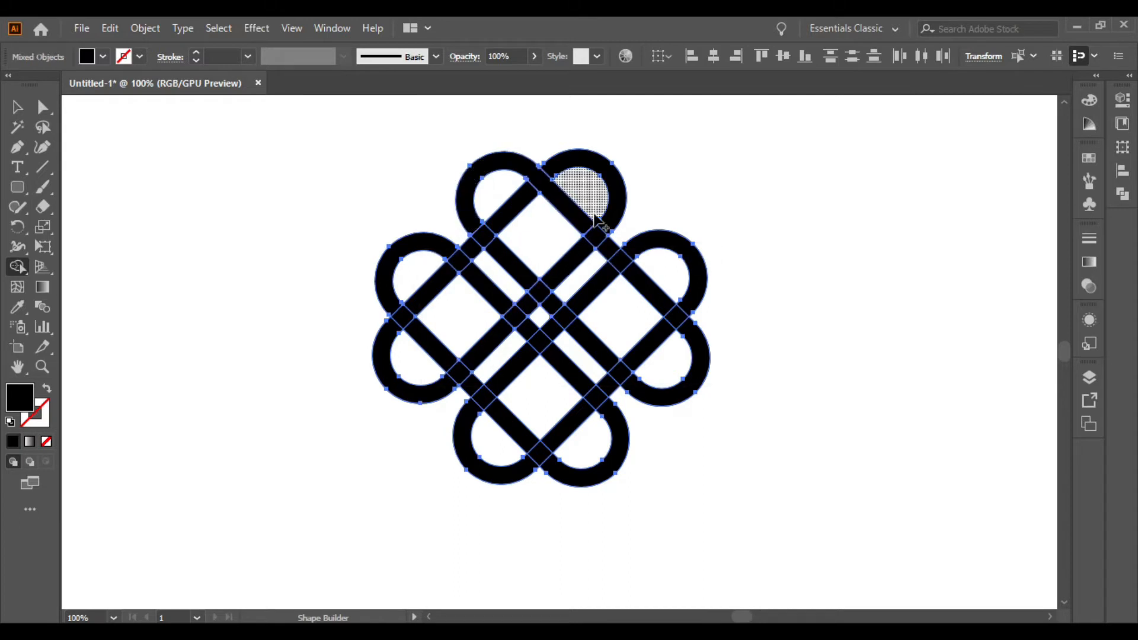
mouse_move(619, 209)
left_mouse_down()
mouse_move(605, 198)
mouse_move(565, 274)
left_mouse_up()
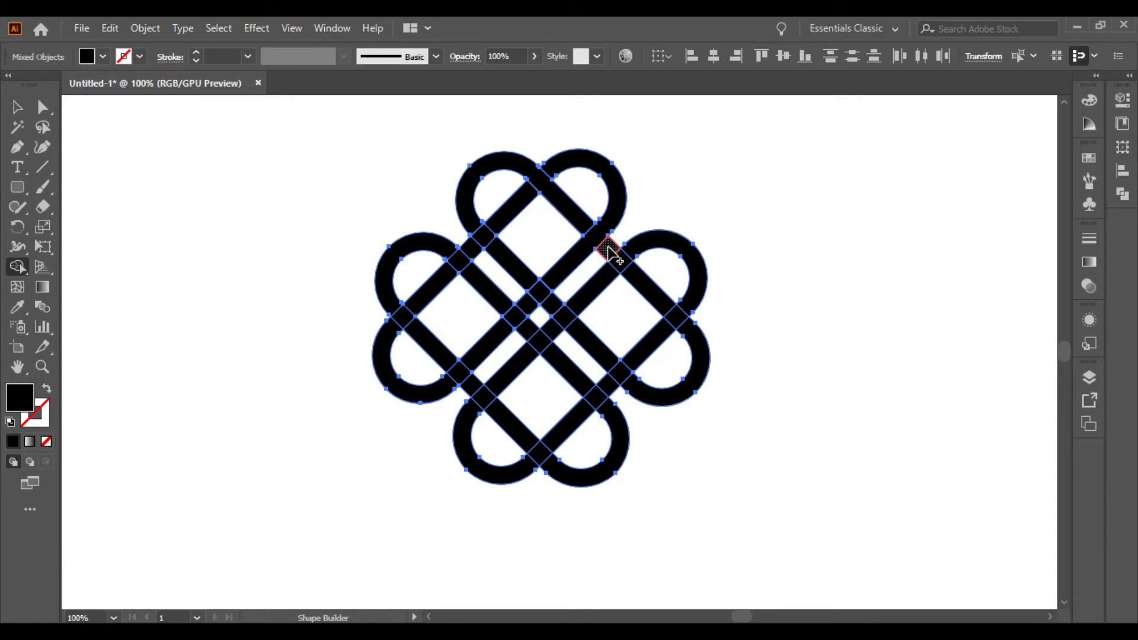
Merge the upper-right diagonal strip across its crossing, and join both right-hand loops to their adjoining inward strips
left_click_drag(615, 255, 639, 287)
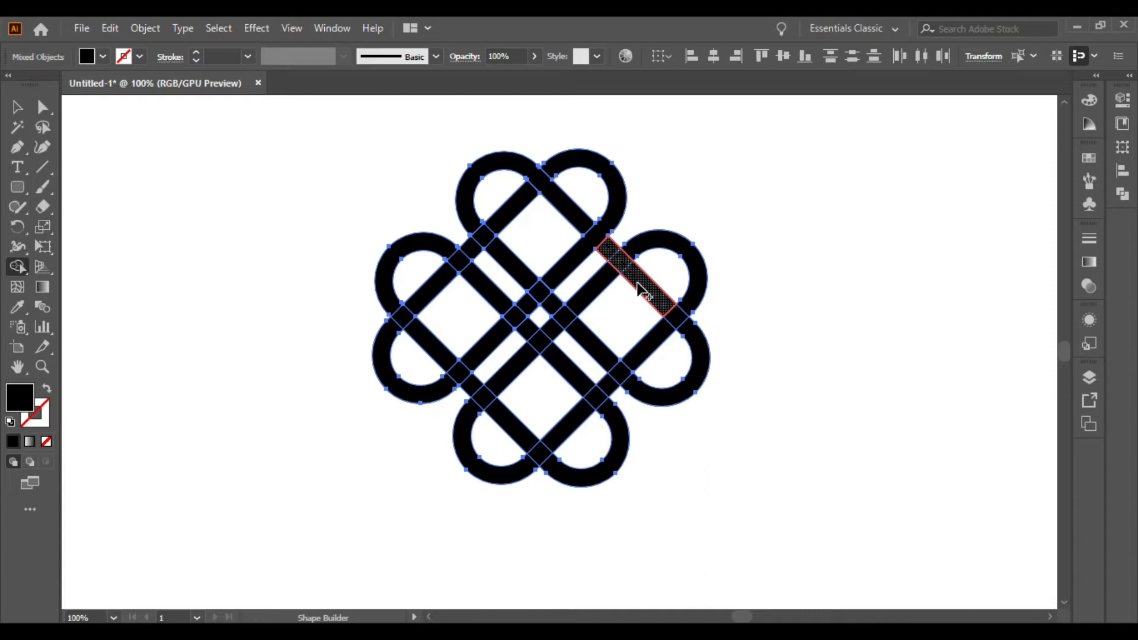
left_click_drag(694, 295, 651, 347)
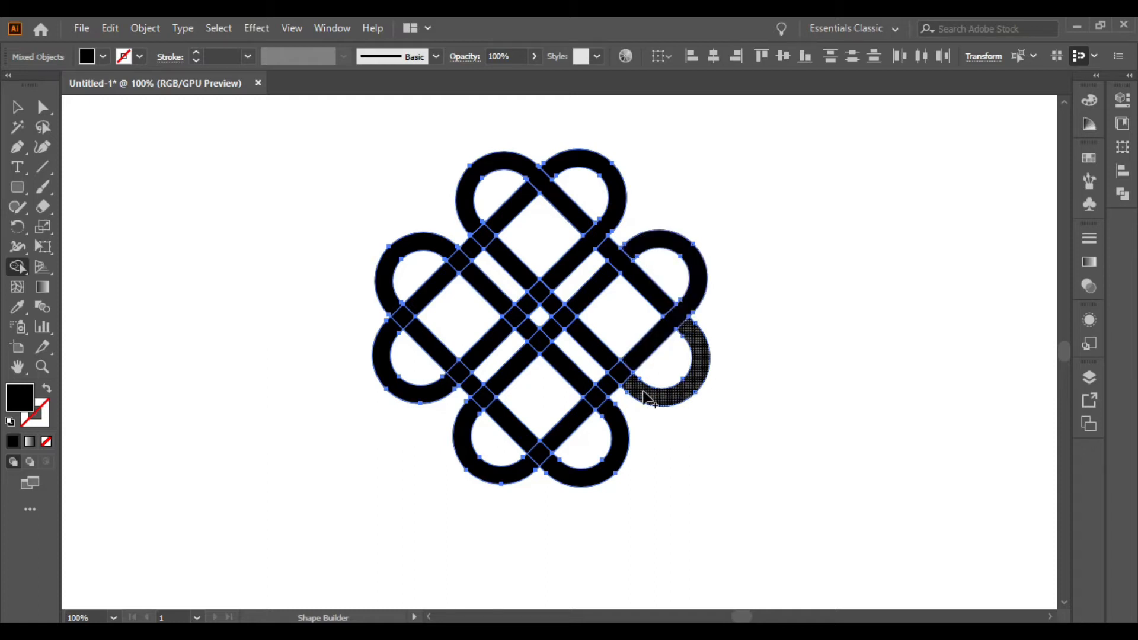
left_click_drag(647, 401, 596, 354)
Merge the two left-hand and two bottom loops through their crossings into the adjoining diagonal strips
left_click_drag(468, 432, 521, 379)
left_click_drag(385, 343, 429, 292)
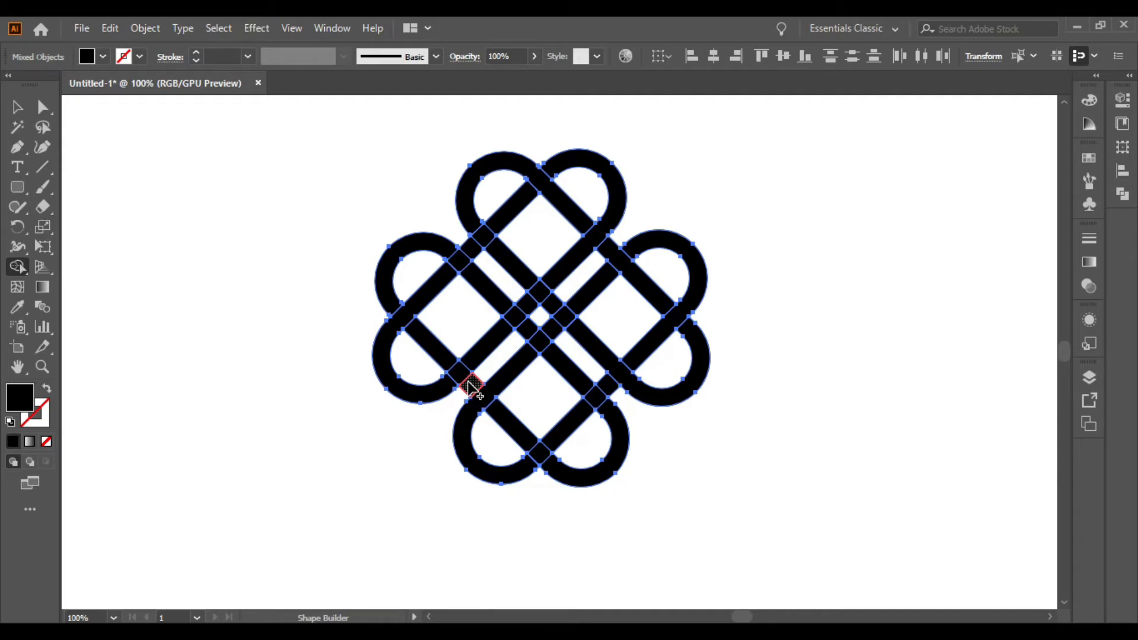
left_click(436, 243)
left_click_drag(437, 243, 481, 293)
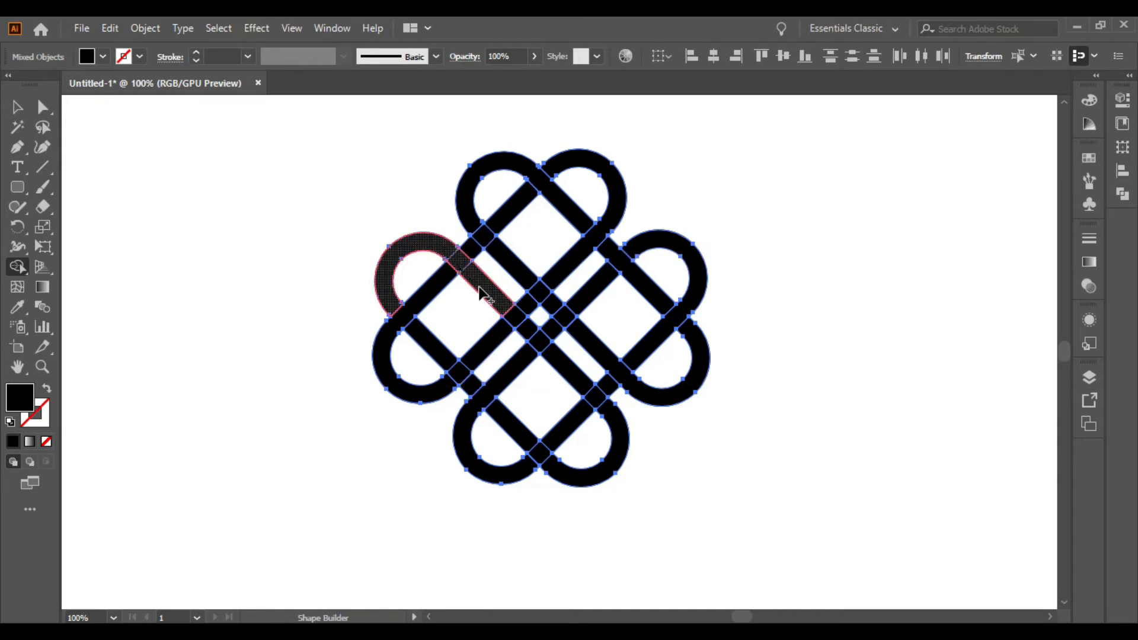
left_click_drag(482, 293, 483, 293)
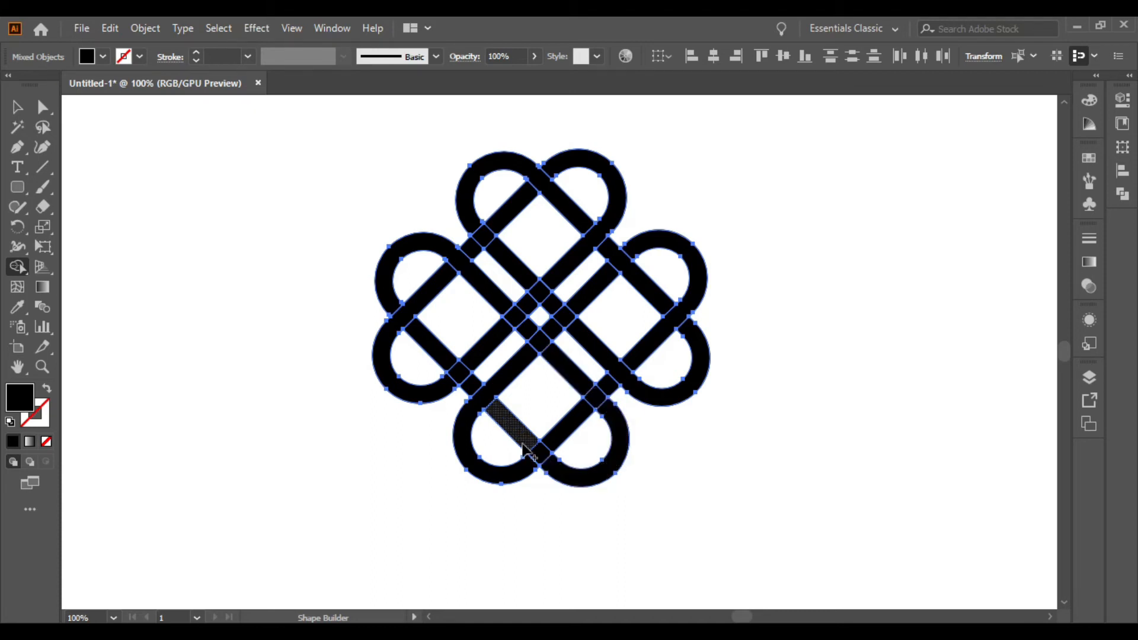
left_click_drag(611, 451, 511, 423)
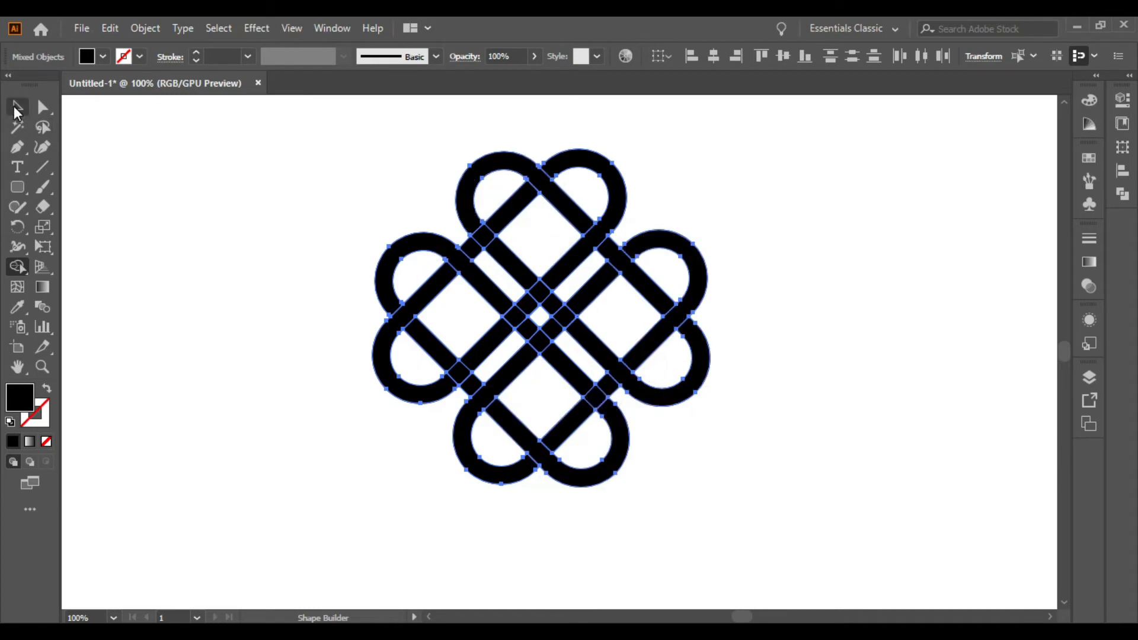
Fill the merged top-left loop of the knot with dark brown
left_click(17, 109)
left_click(172, 190)
left_click(551, 188)
left_click(367, 172)
left_click(520, 165)
left_click(103, 57)
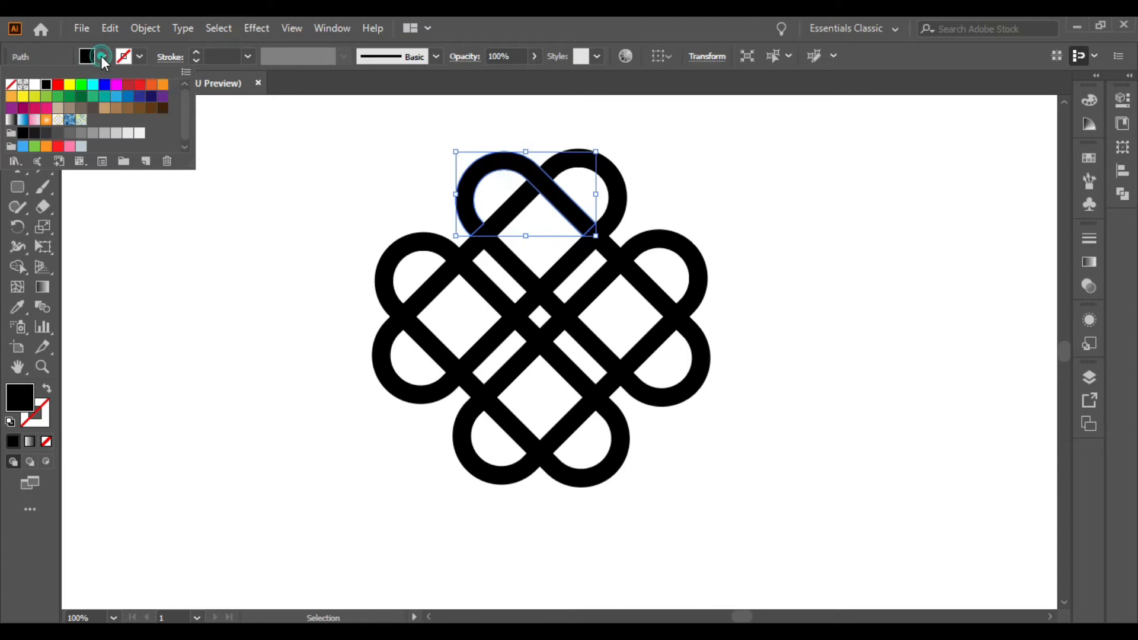
left_click(162, 108)
left_click(336, 130)
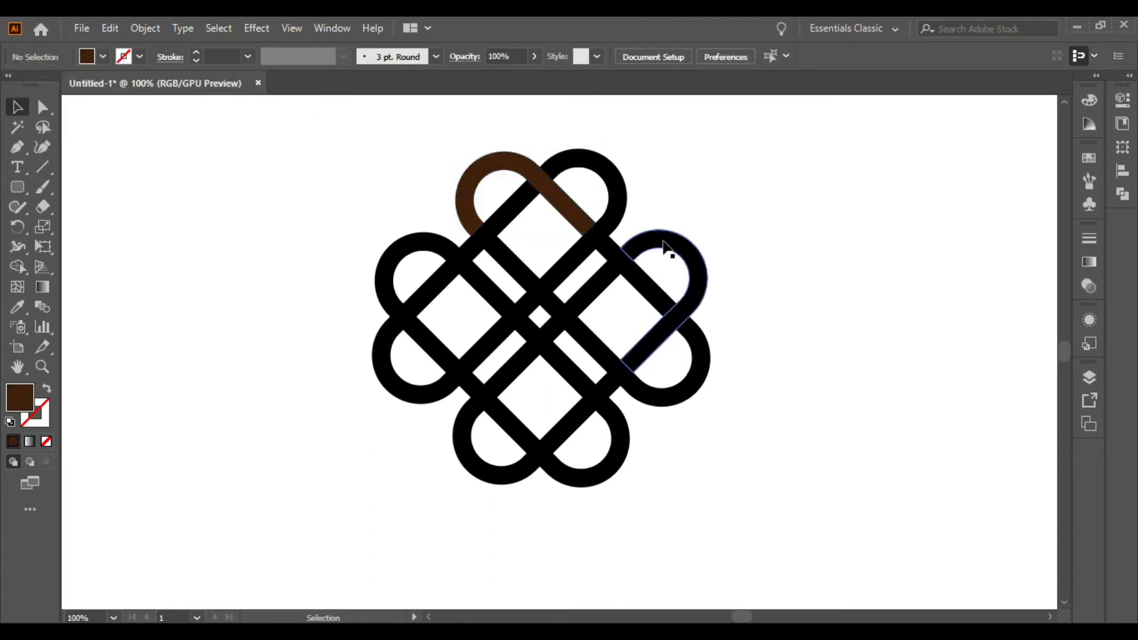
Fill the merged top-right loop of the knot with red
left_click(622, 188)
left_click(103, 56)
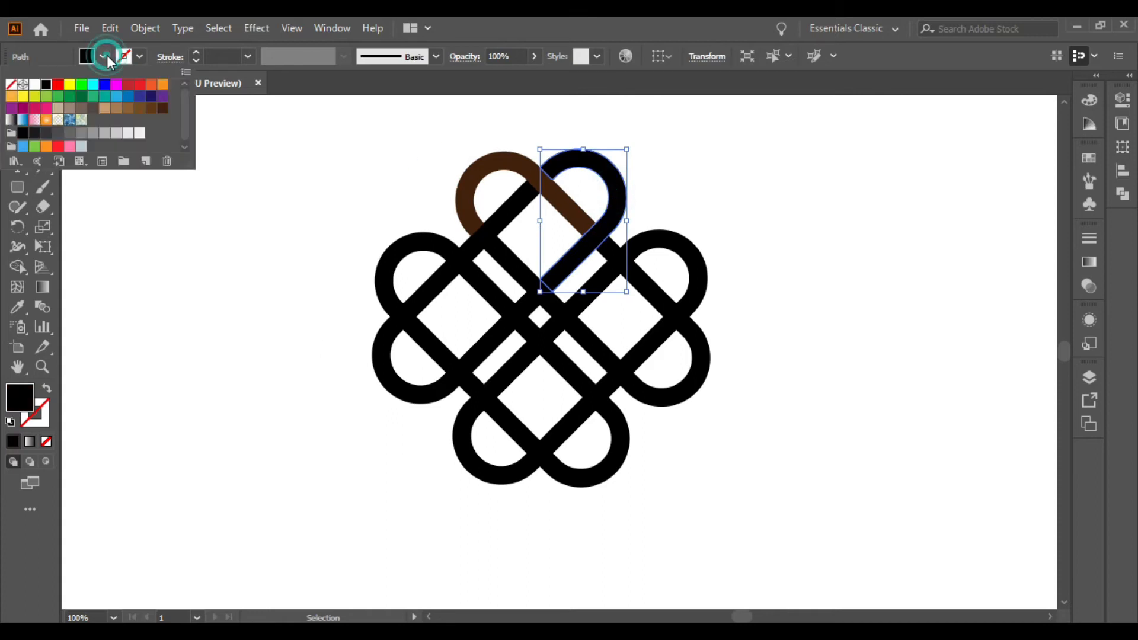
left_click(127, 85)
left_click(311, 153)
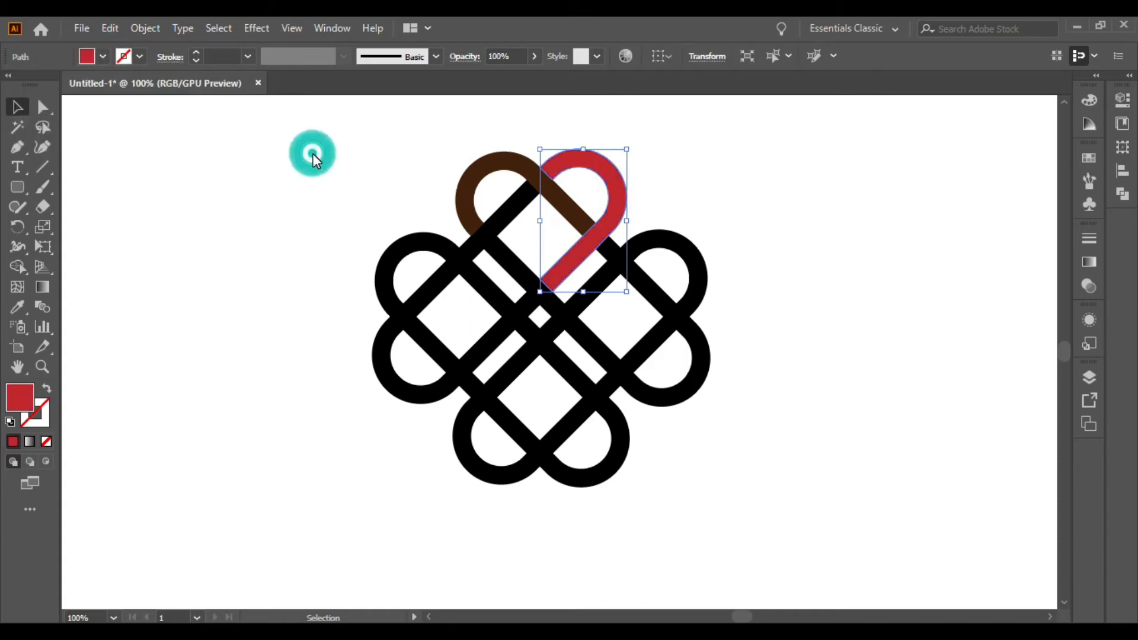
left_click(311, 153)
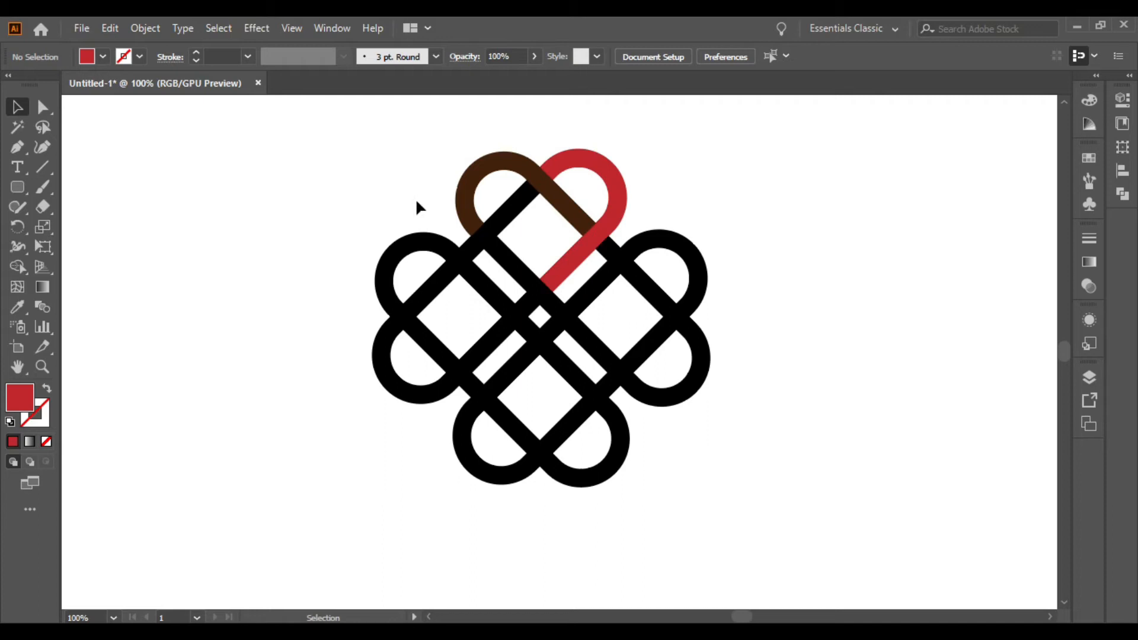
Apply the top-left loop's dark brown fill to the upper-right diagonal strip with the Eyedropper
left_click(617, 266)
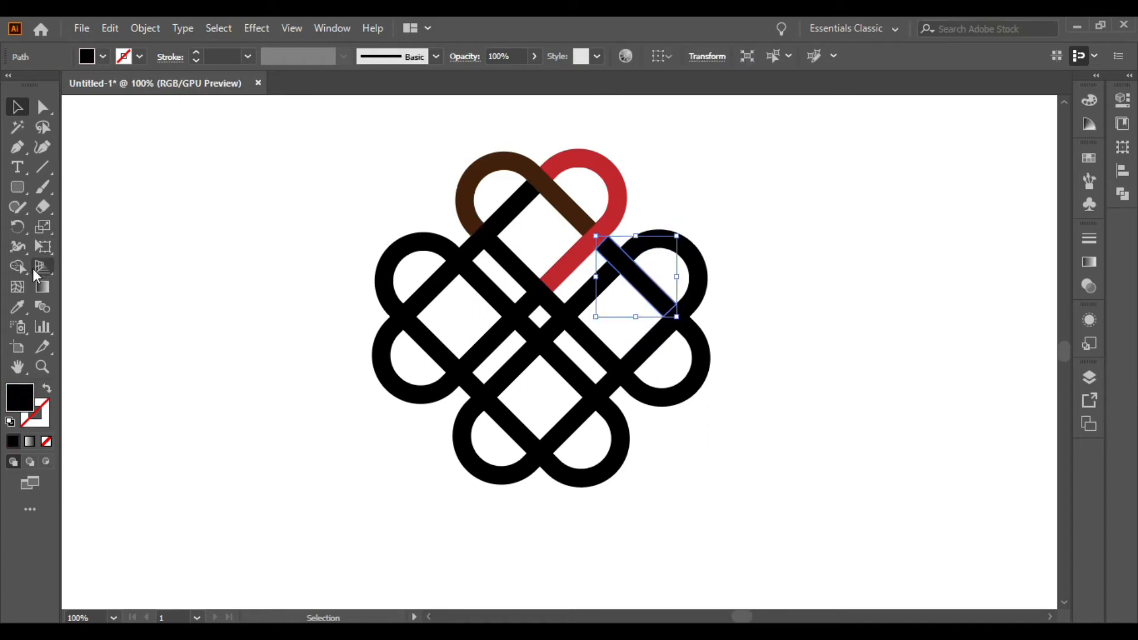
left_click(17, 307)
left_click(533, 166)
left_click(17, 107)
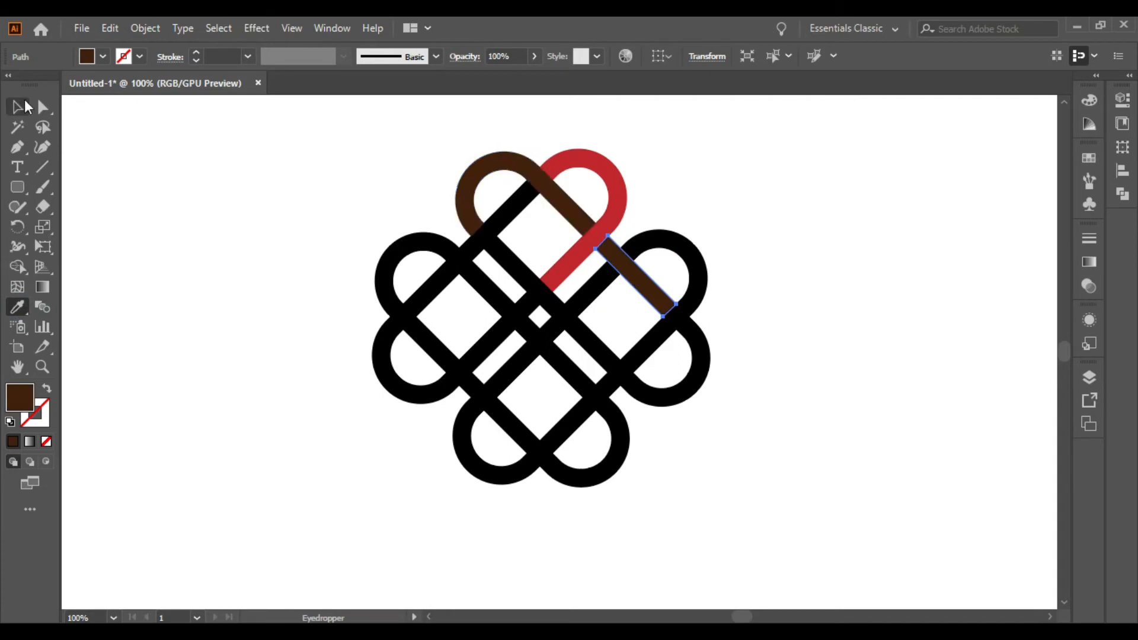
left_click(234, 134)
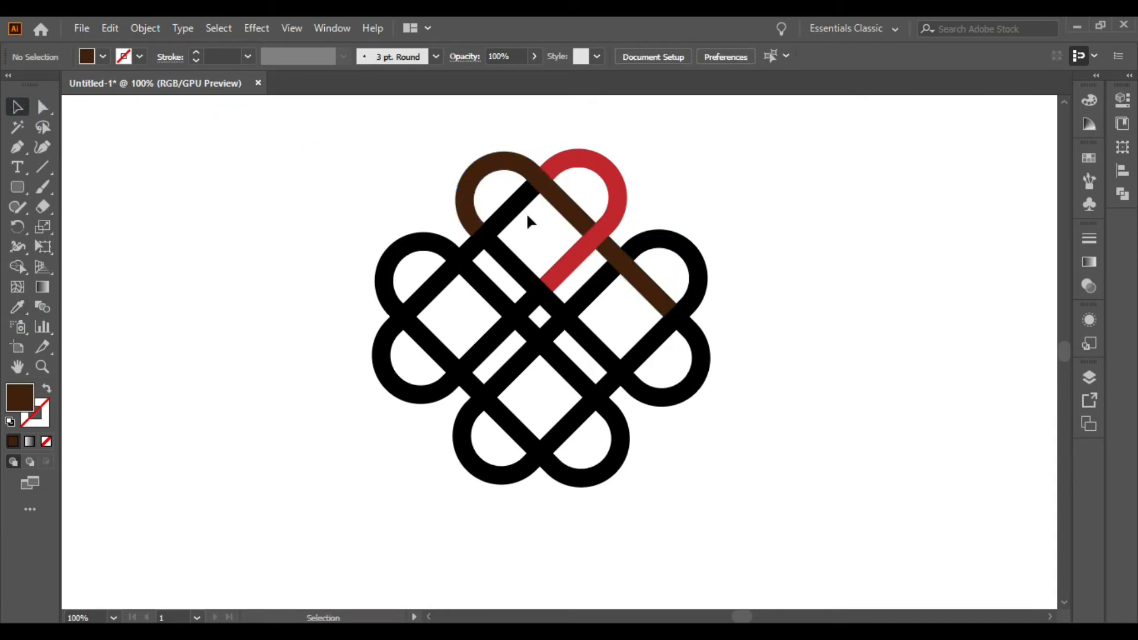
left_click(509, 211)
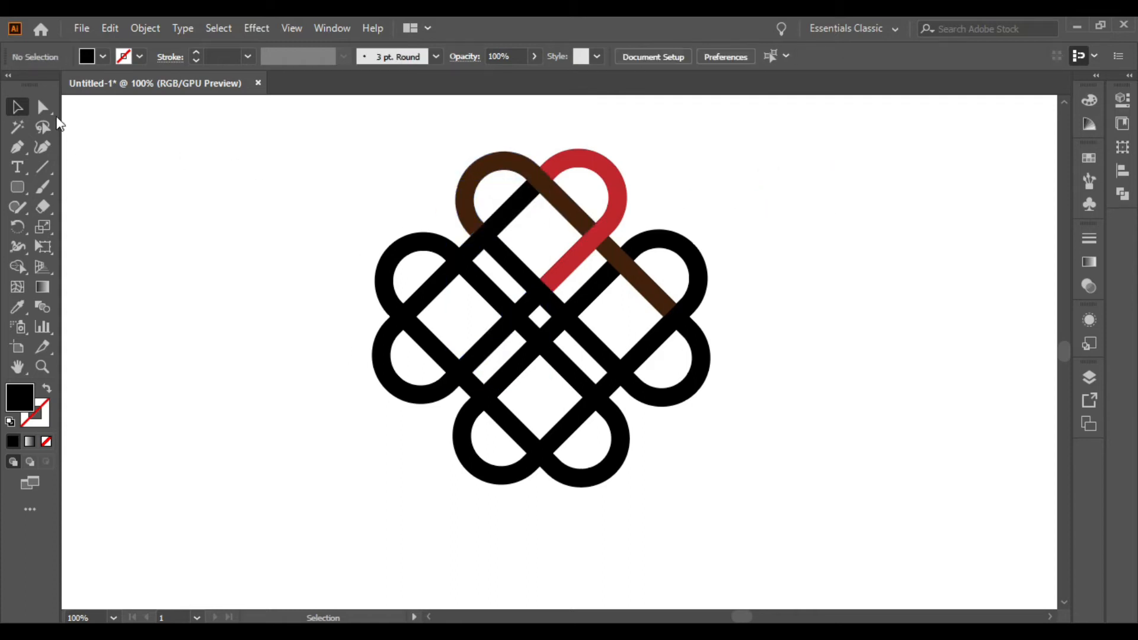
left_click(43, 107)
left_click(509, 215)
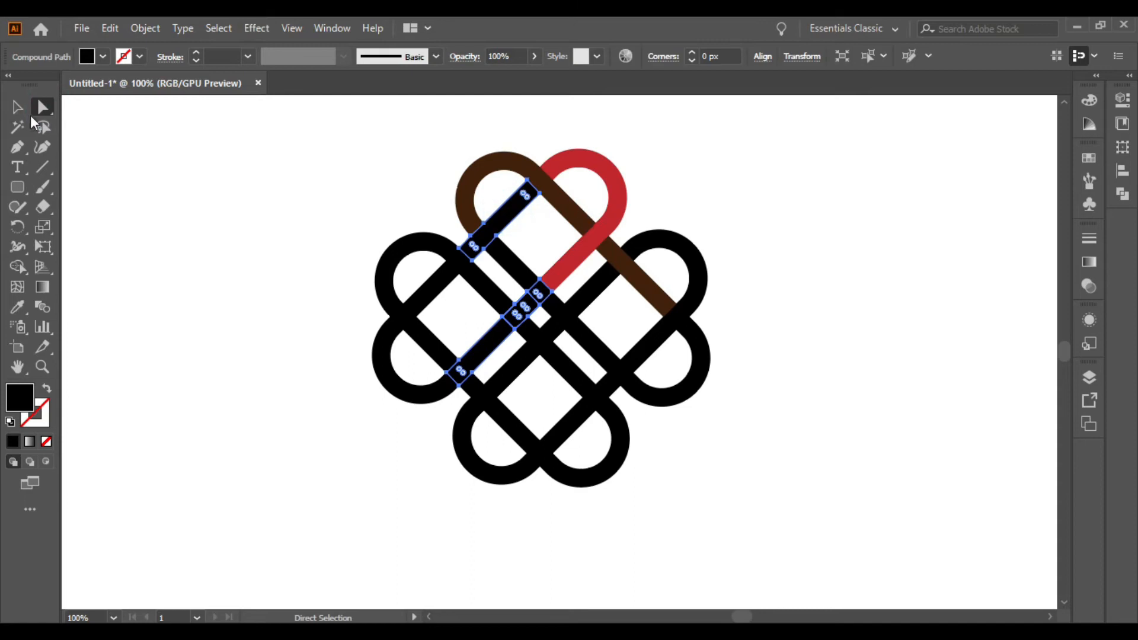
left_click(17, 107)
left_click(217, 146)
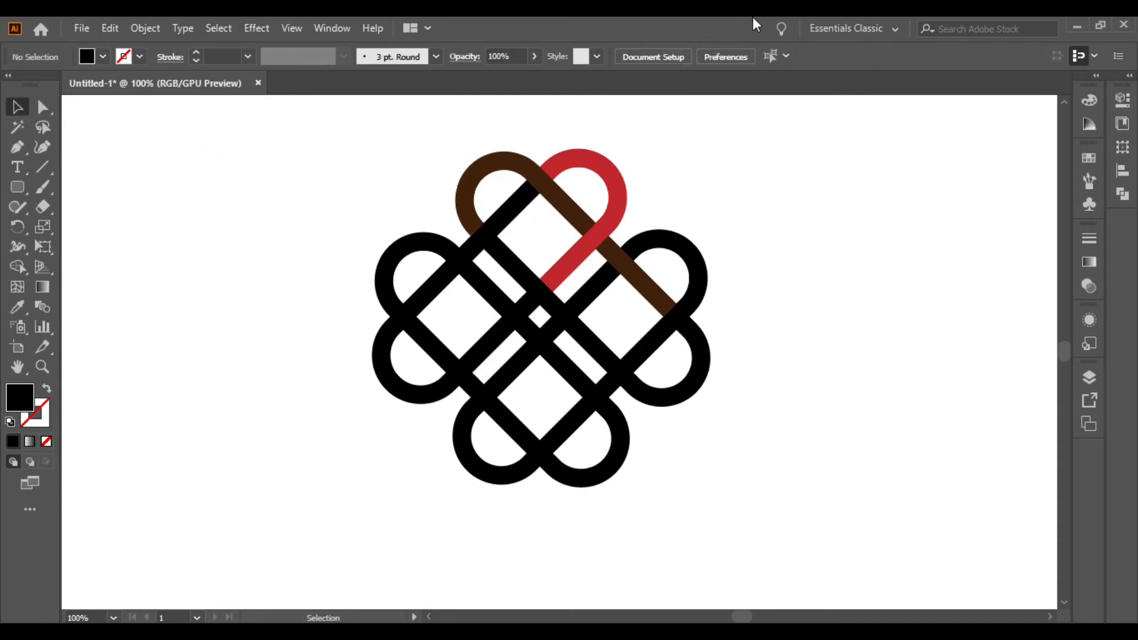
Apply the sampled dark brown fill to the lower loop on the right side of the knot
left_click(647, 400)
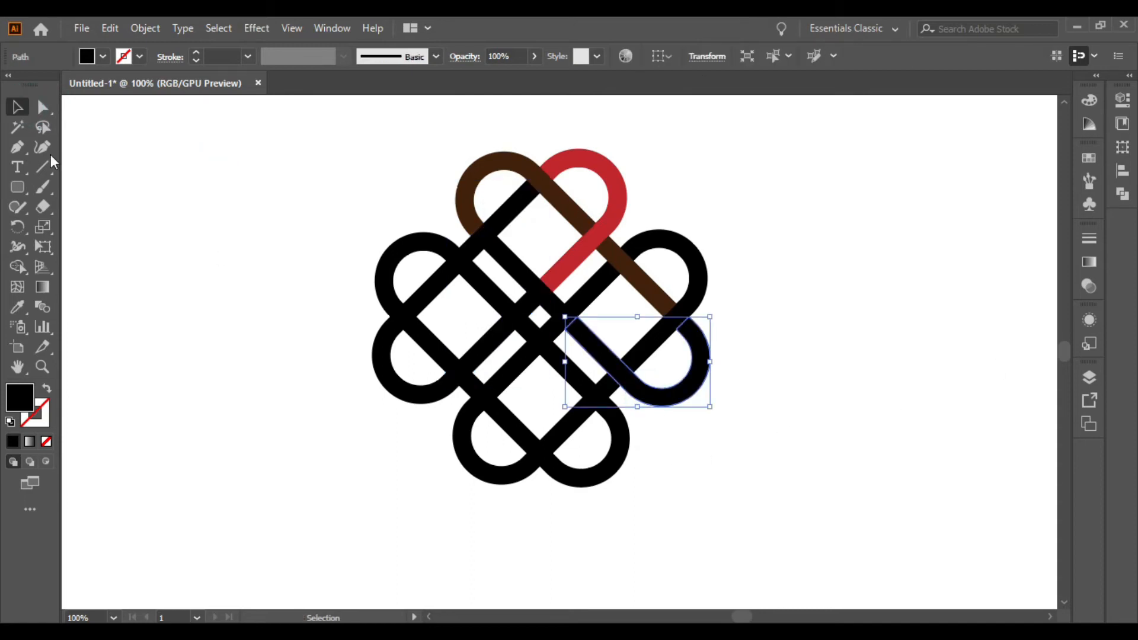
left_click(103, 57)
left_click(104, 56)
left_click(18, 307)
left_click(574, 213)
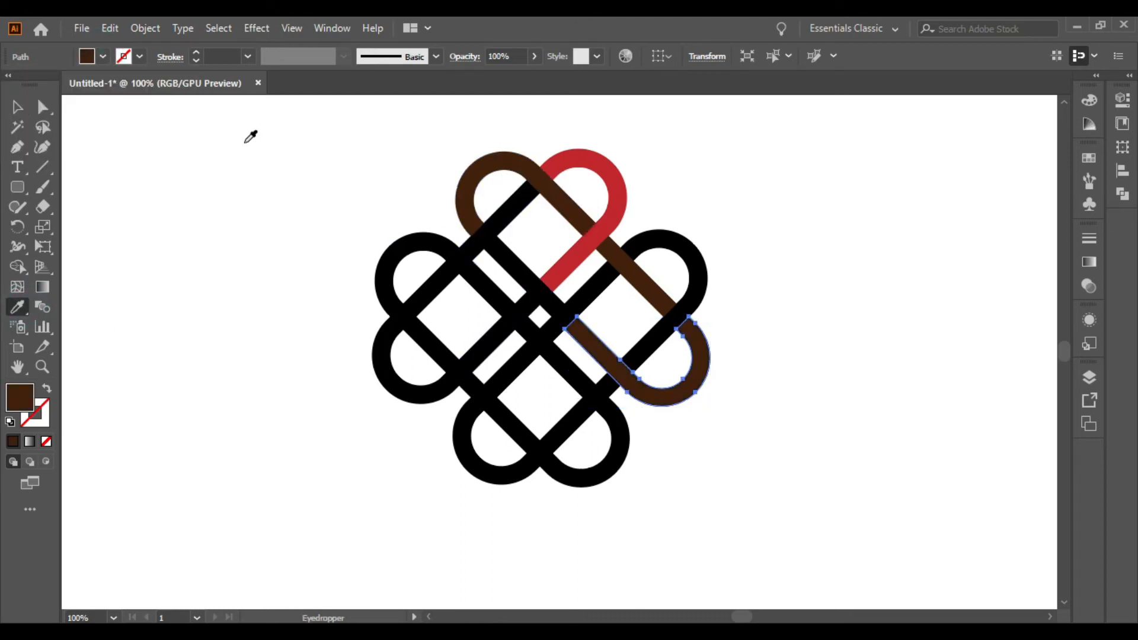
left_click(17, 107)
left_click(283, 116)
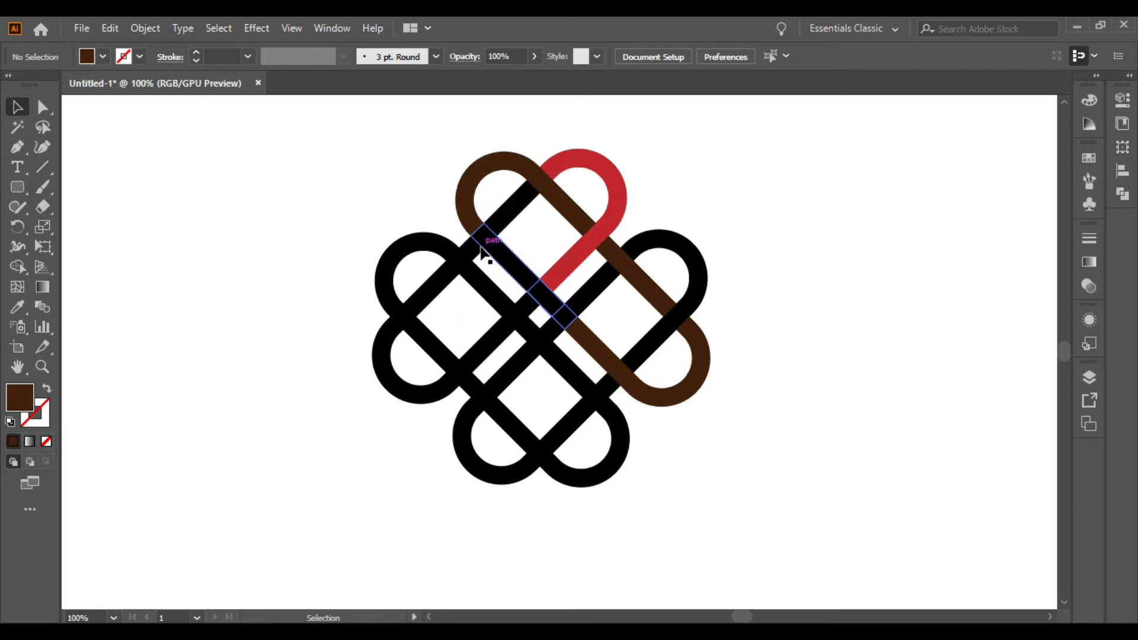
Apply the top-right loop's red fill to the black compound path that continues the red band down to the left
left_click(505, 218)
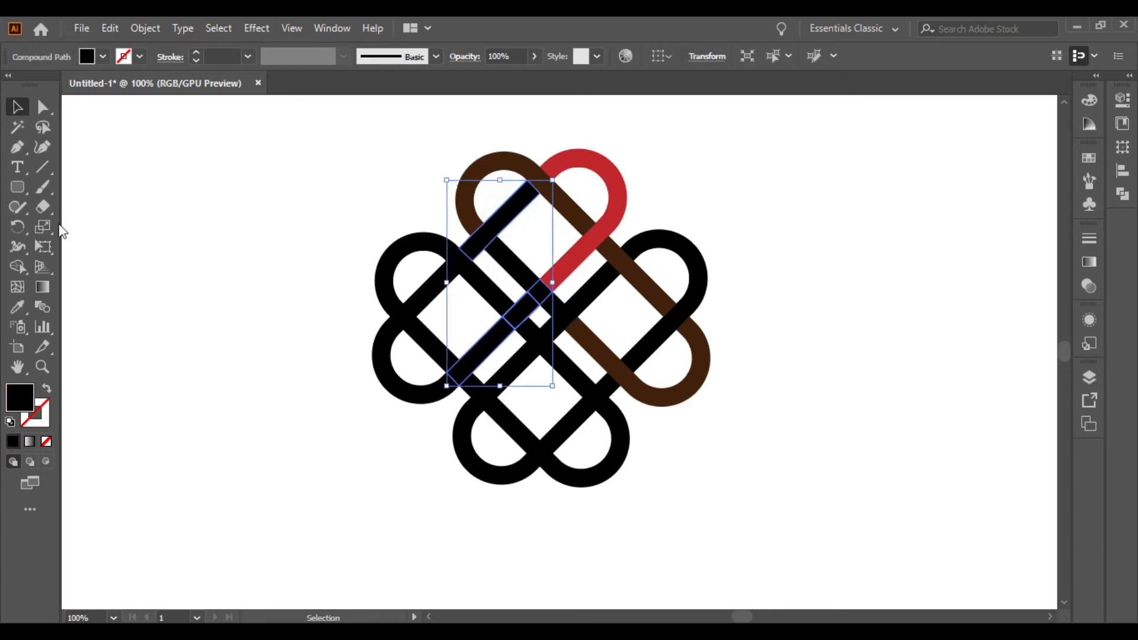
left_click(17, 306)
left_click(613, 178)
key("v")
left_click(275, 122)
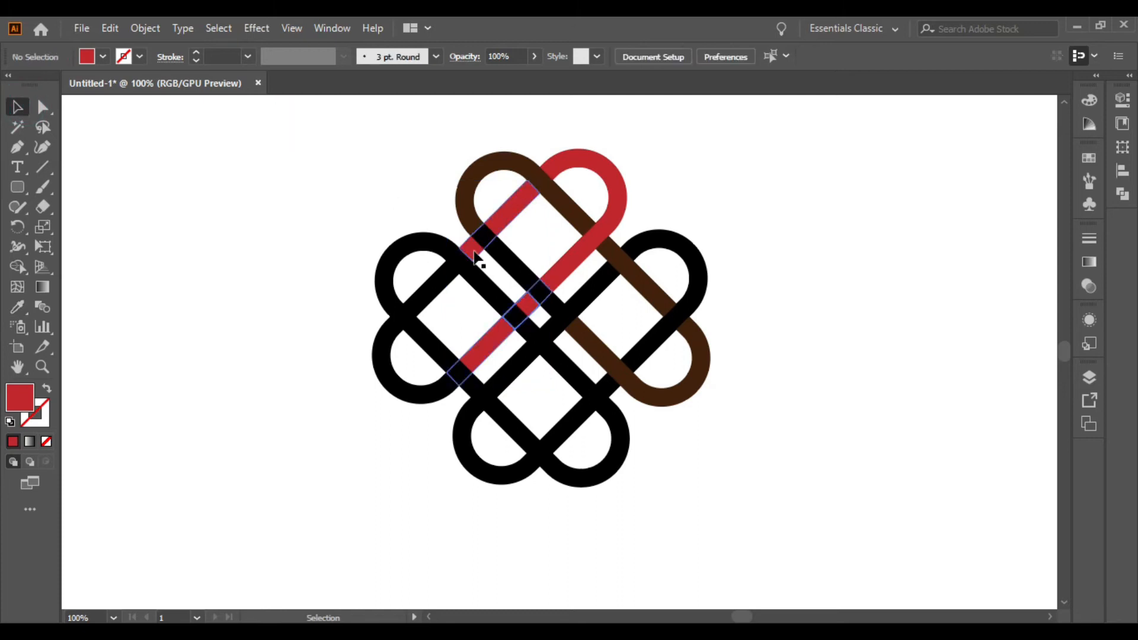
Apply the sampled red fill to the lower loop on the left side, completing the end of the red band
left_click(441, 297)
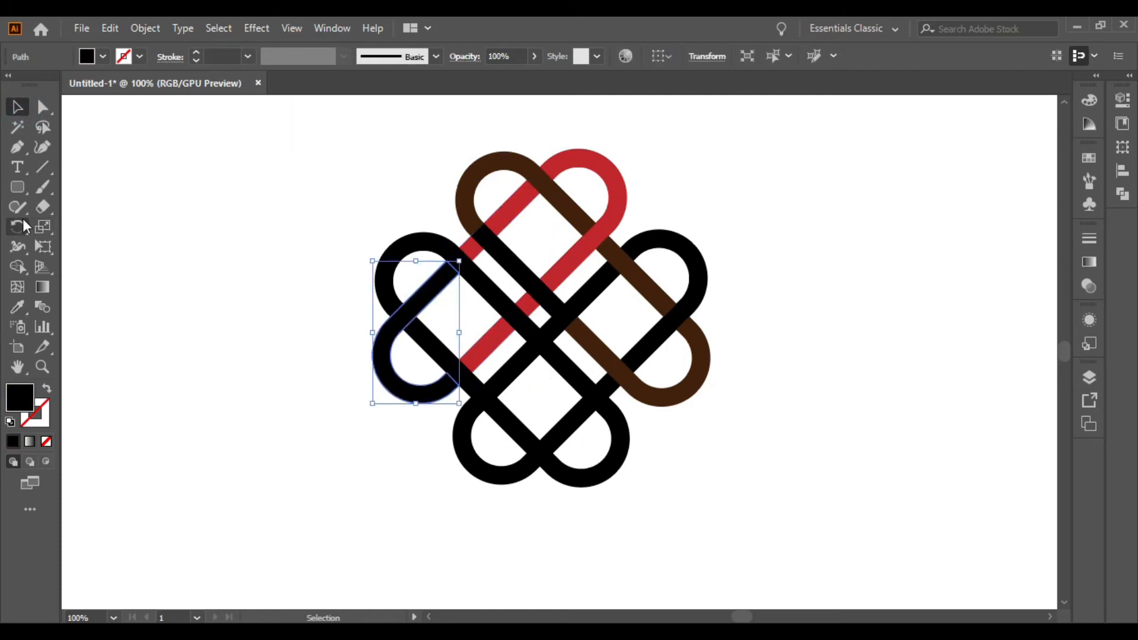
left_click(16, 307)
left_click(614, 177)
left_click(17, 107)
left_click(244, 176)
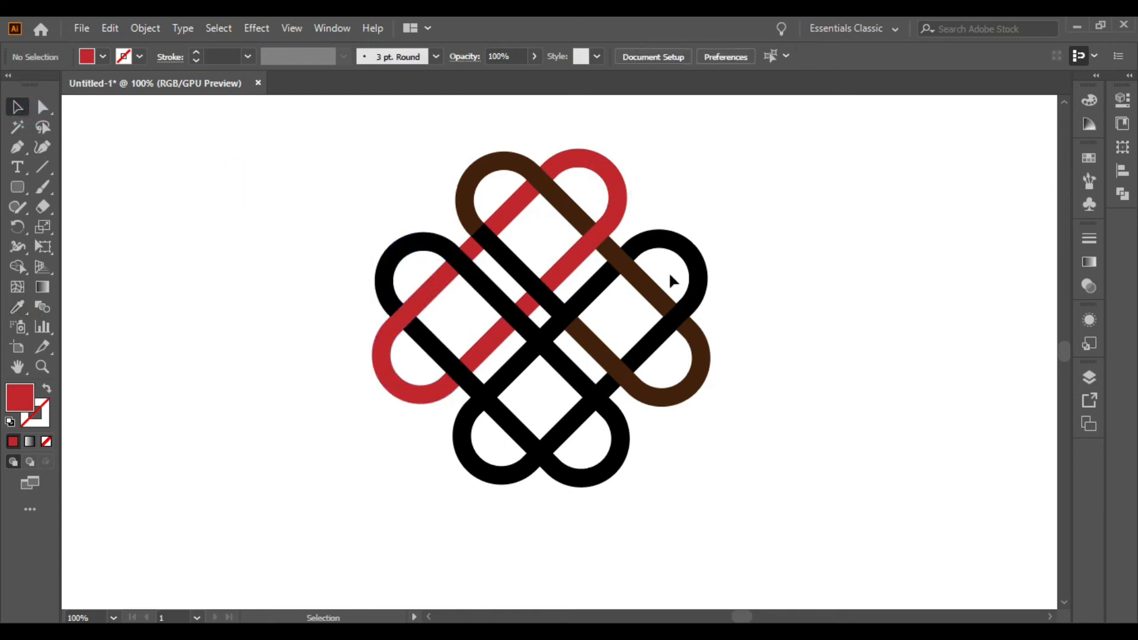
Try a bright yellow fill on the black loop at the knot's right side
left_click(691, 262)
left_click(101, 57)
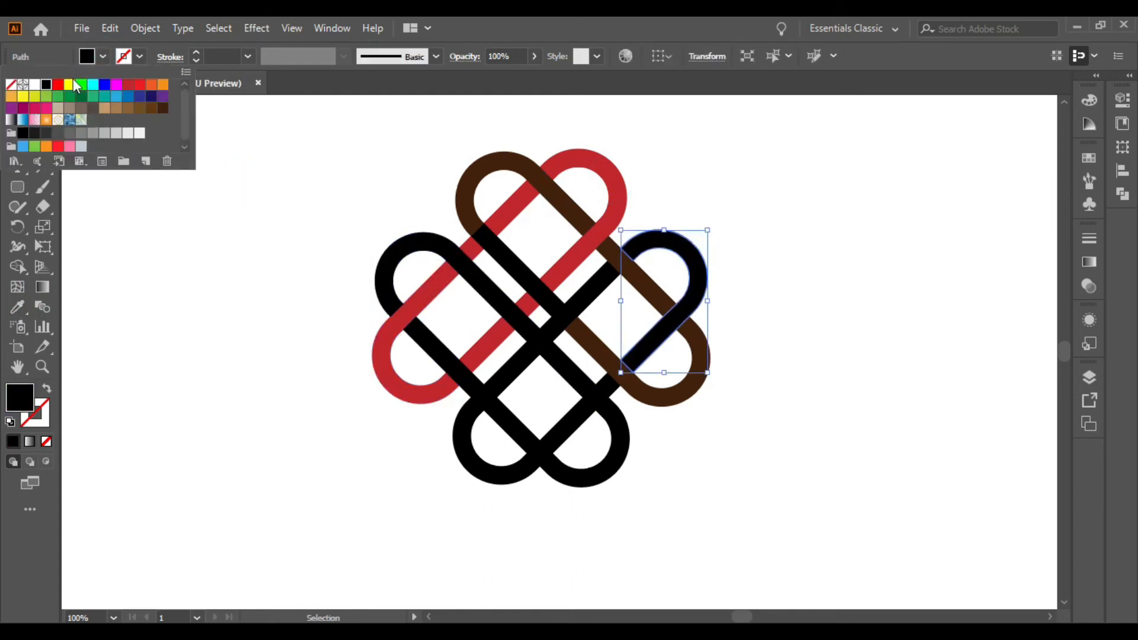
left_click(66, 90)
left_click(337, 155)
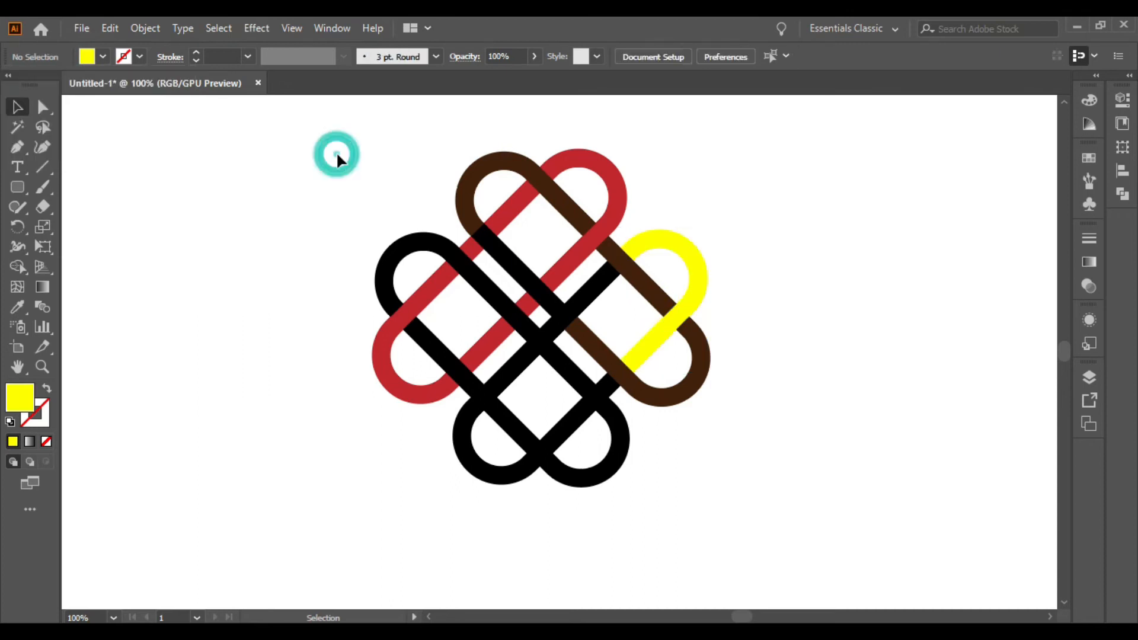
Change the yellow loop at the knot's right side to the light orange swatch fill
left_click(702, 269)
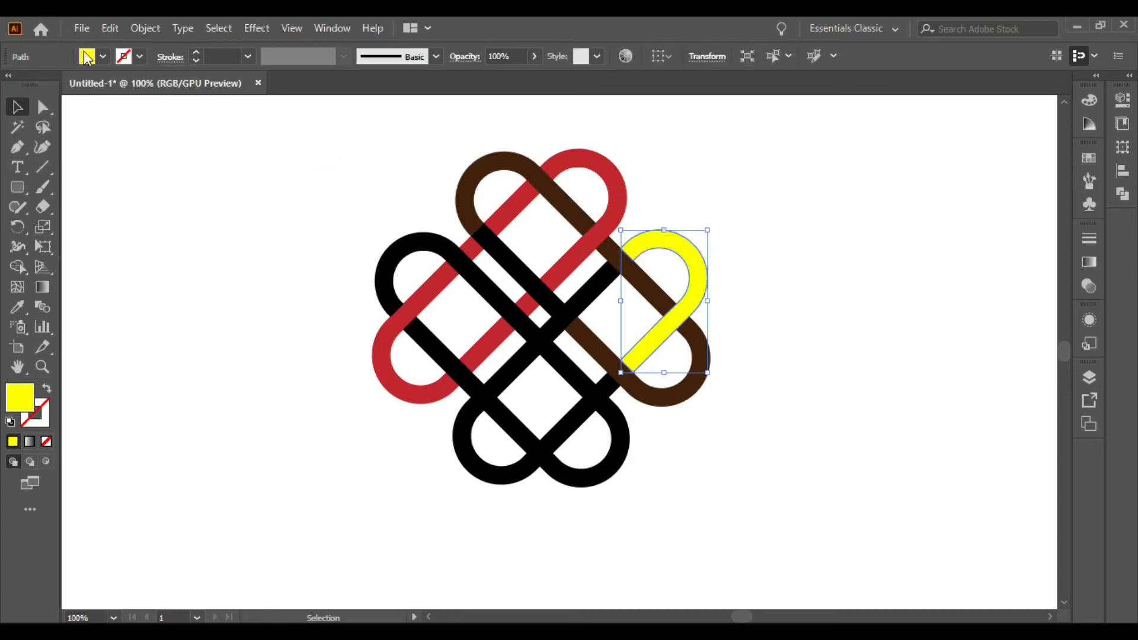
left_click(102, 56)
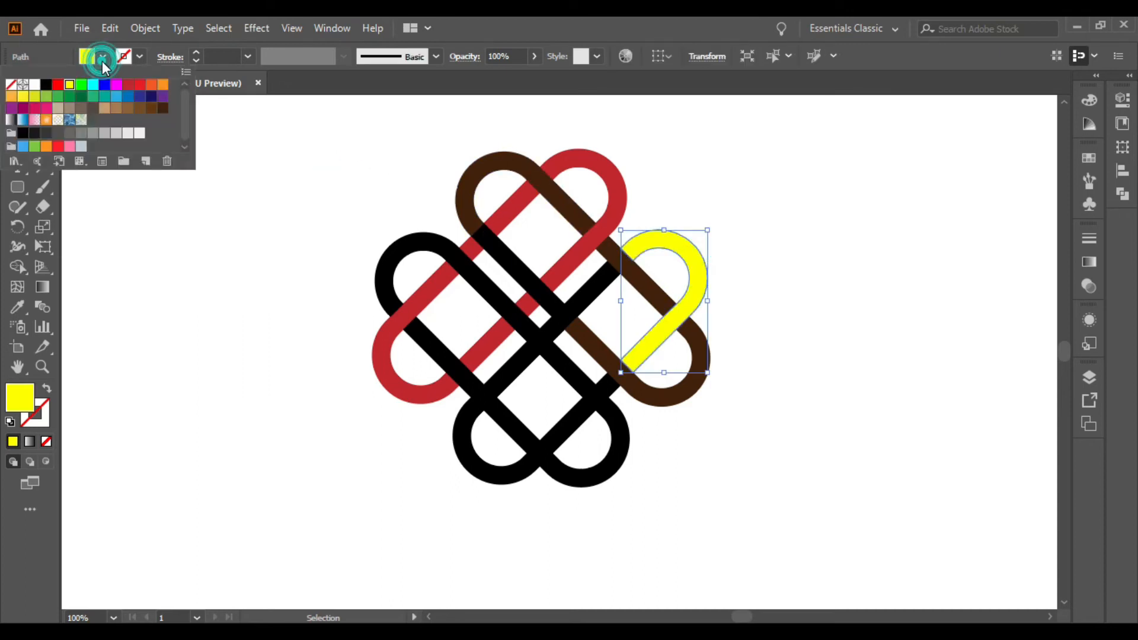
left_click(47, 96)
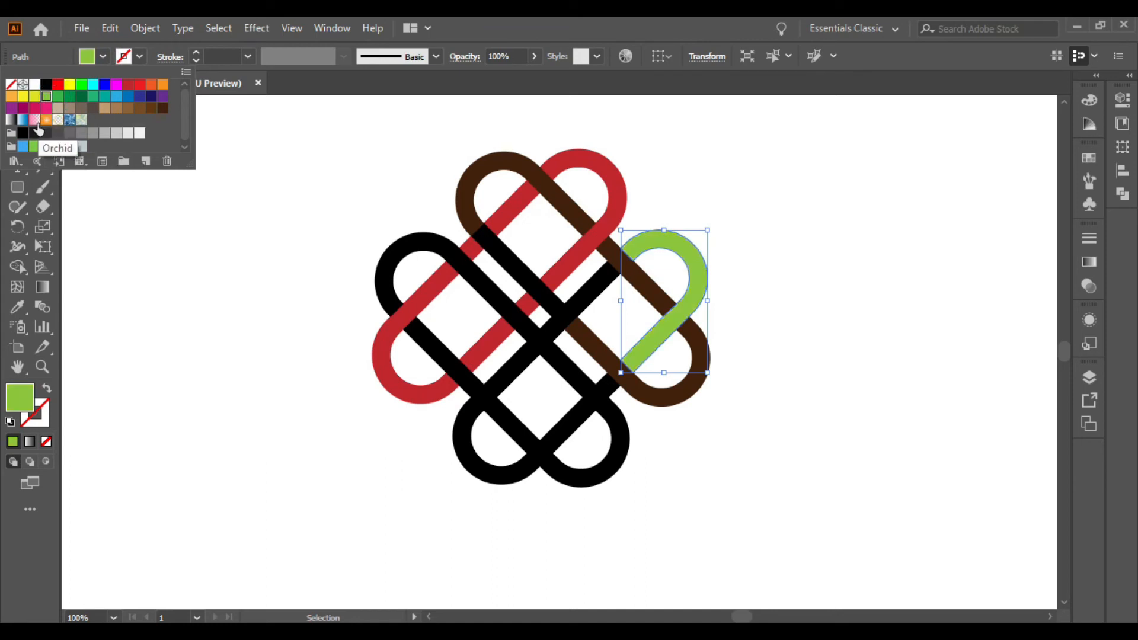
left_click(12, 96)
left_click(236, 138)
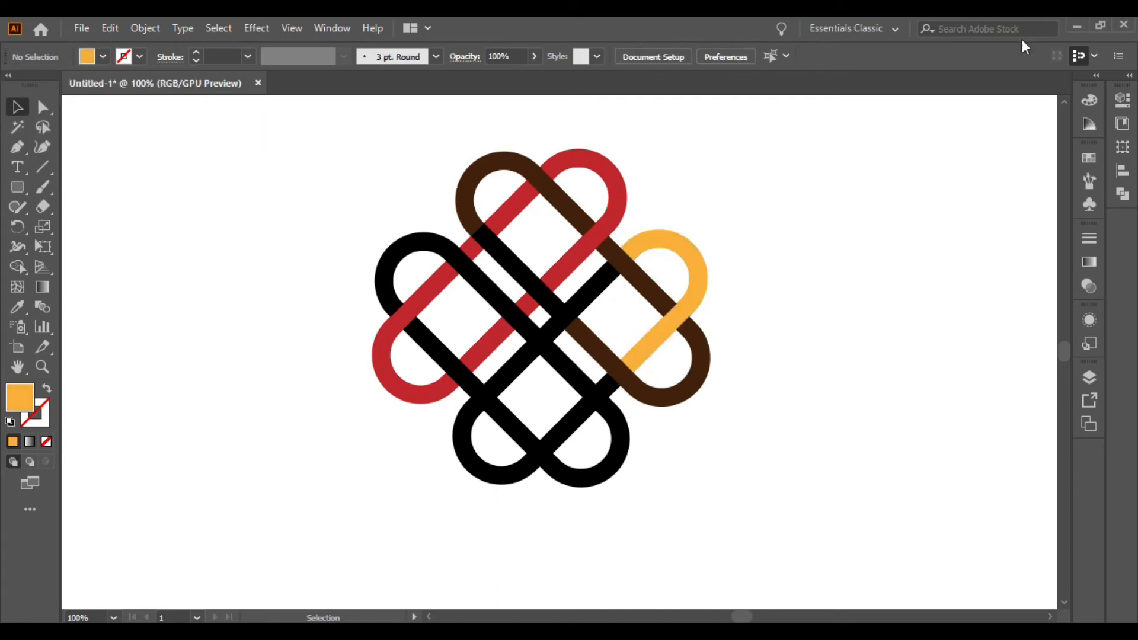
Apply the right loop's light orange fill to the black compound path continuing that band down to the left, using the Eyedropper
left_click(596, 291)
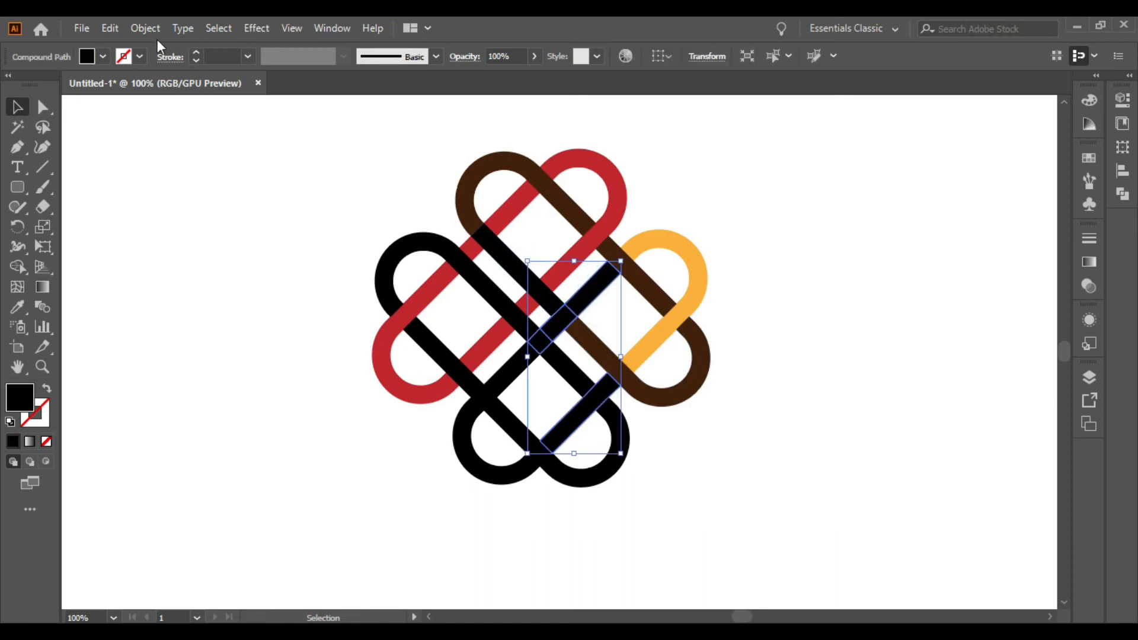
left_click(17, 307)
left_click(703, 260)
left_click(17, 107)
left_click(206, 157)
Apply the sampled light orange fill to the black lower-left loop, completing the end of the orange band
left_click(494, 408)
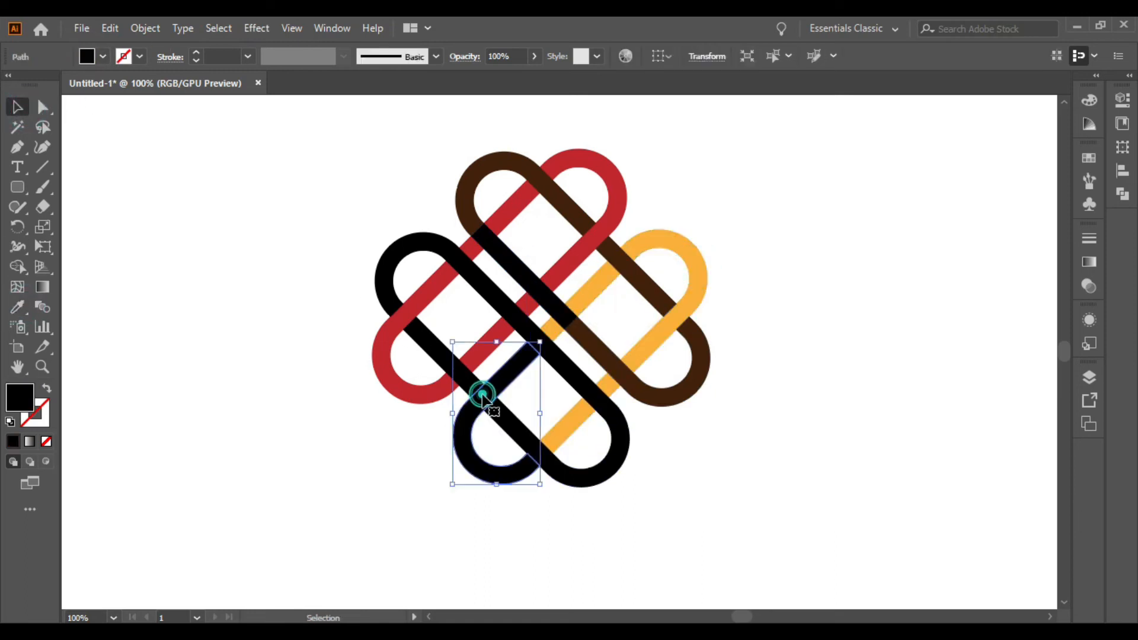
left_click(17, 306)
left_click(685, 237)
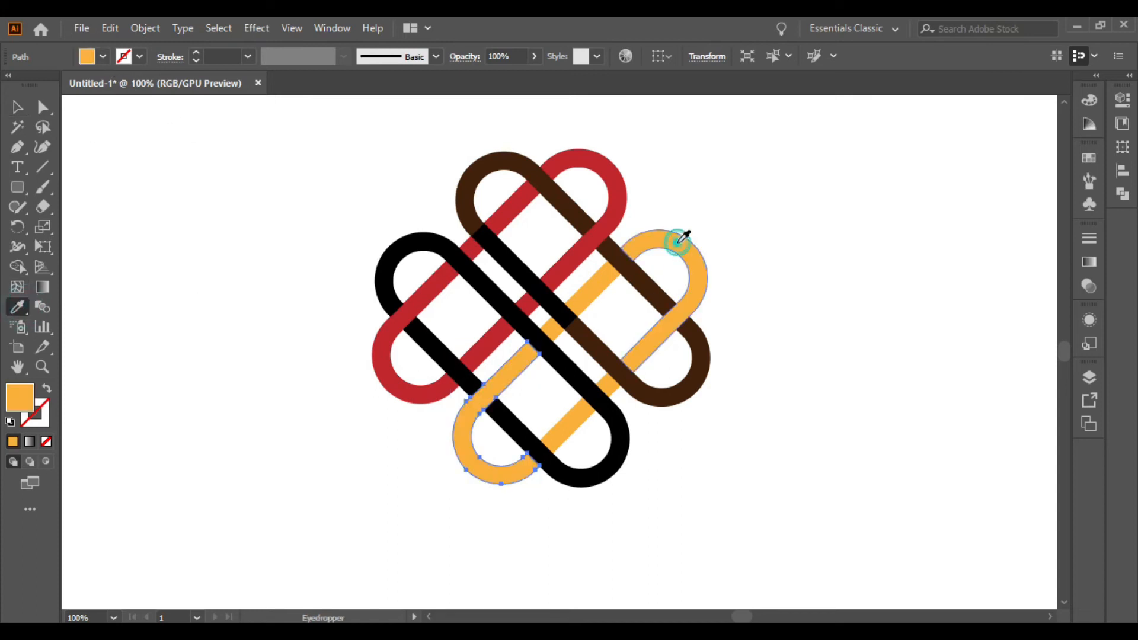
left_click(17, 106)
left_click(294, 195)
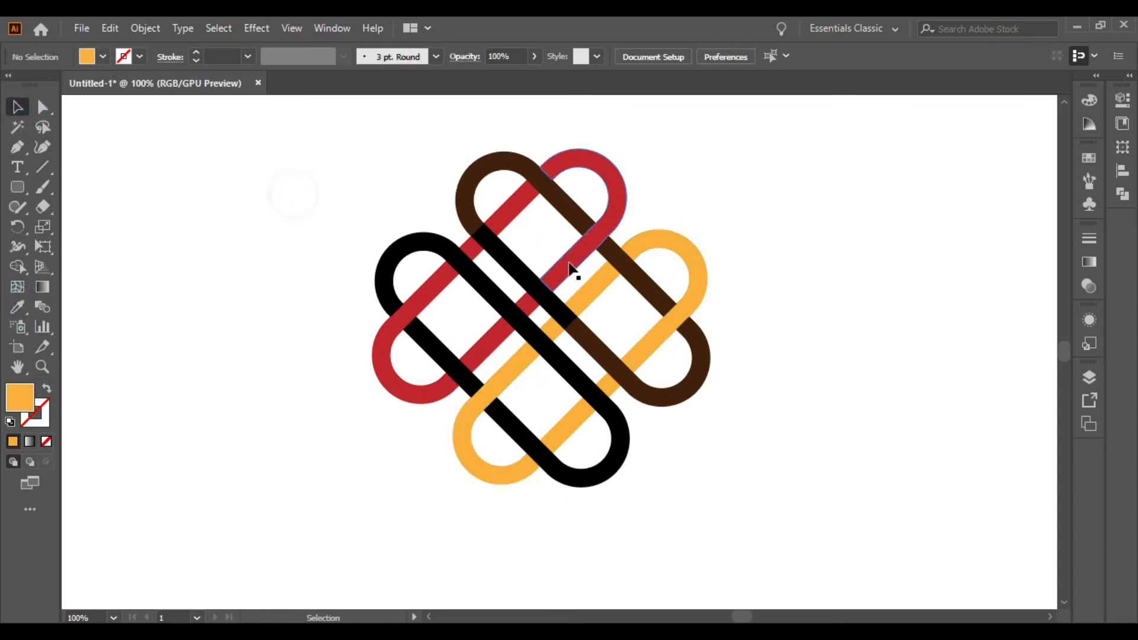
Apply the upper-left loop's dark brown fill to the black diagonal compound path through the centre of the knot
left_click(514, 265)
left_click(102, 57)
left_click(15, 311)
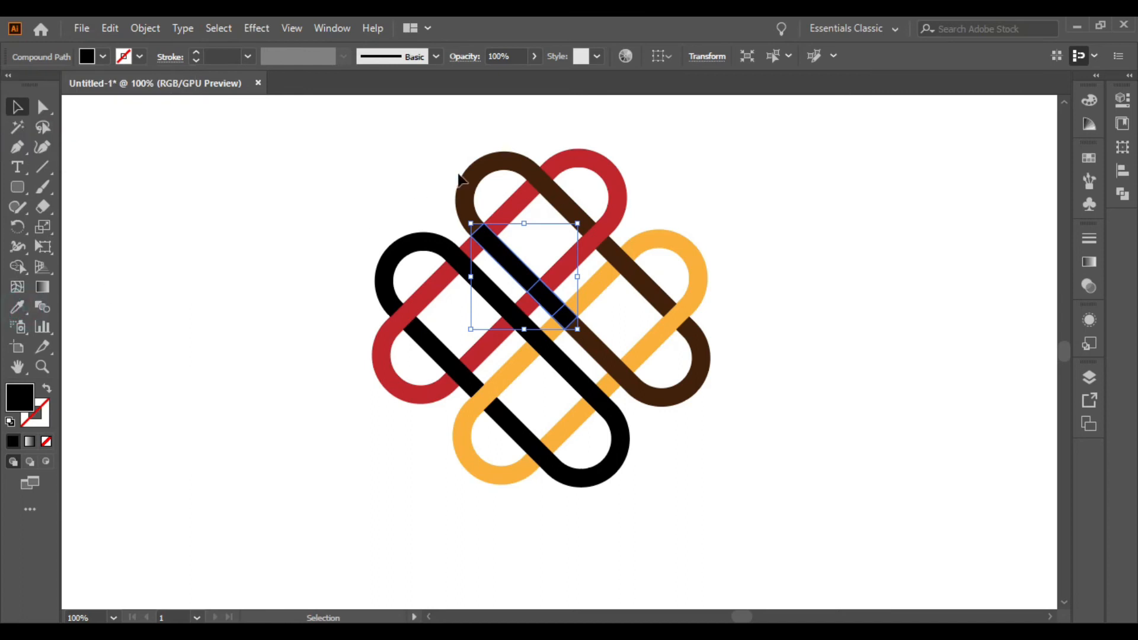
left_click(17, 306)
left_click(477, 191)
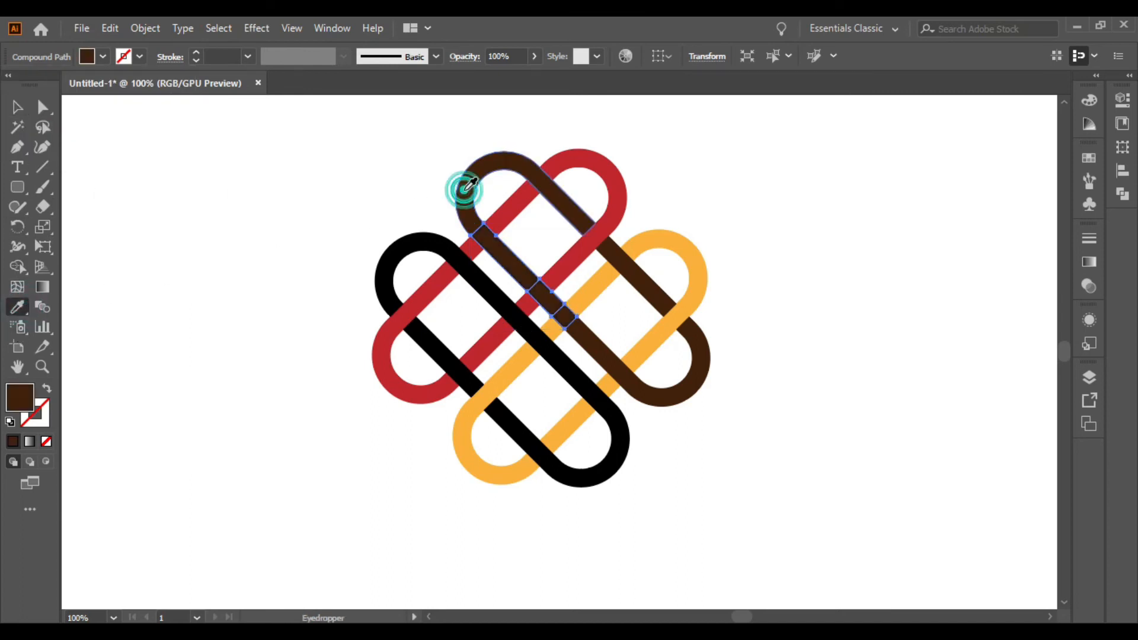
left_click(17, 106)
left_click(246, 200)
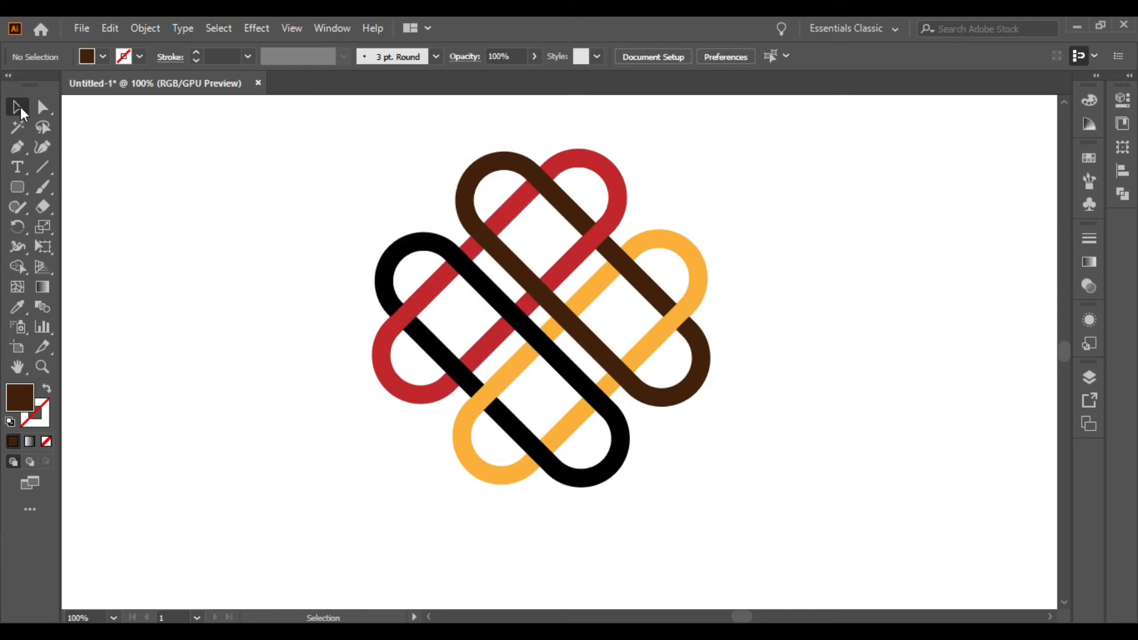
Select the whole knot and use Shape Builder to merge the lower red strip across the black band near the centre
left_click_drag(295, 148, 763, 525)
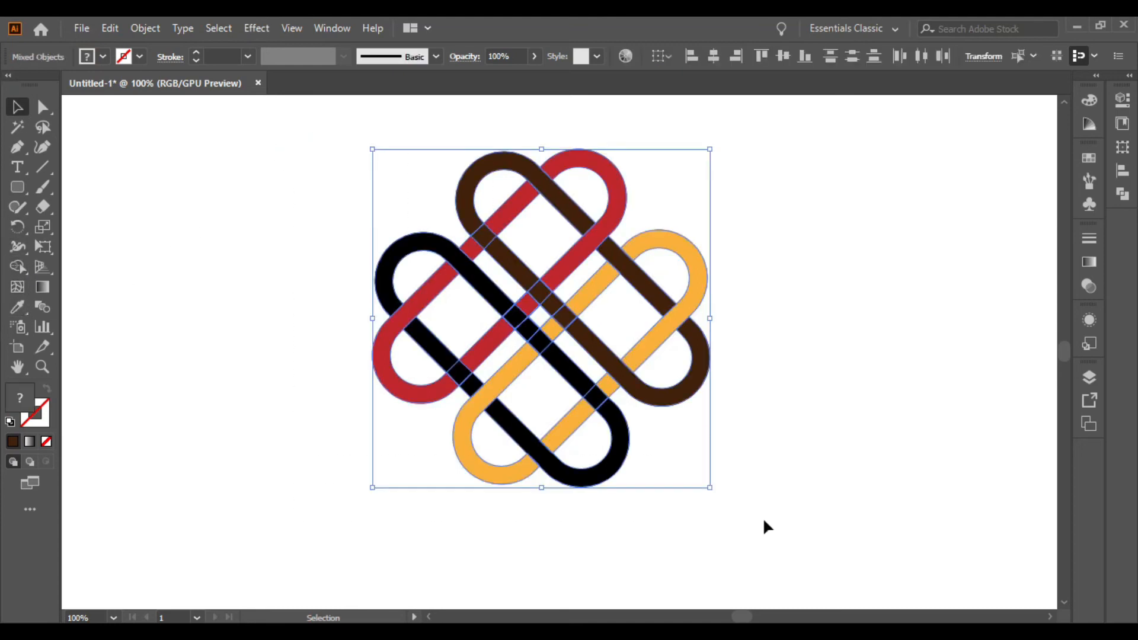
left_click(17, 266)
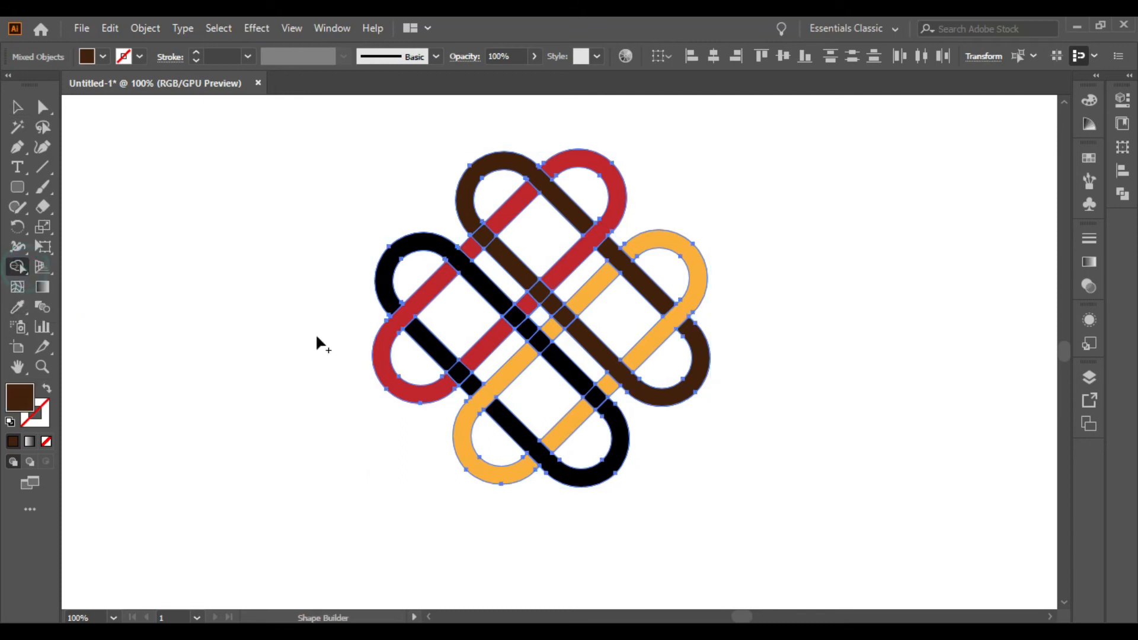
left_click_drag(503, 332, 532, 303)
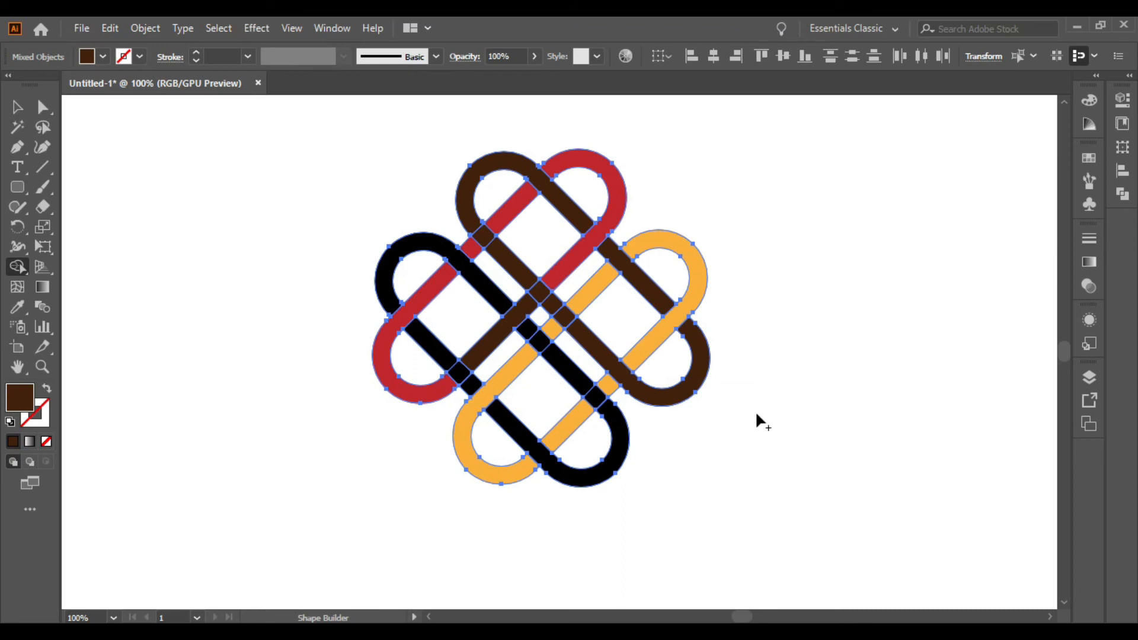
left_click(17, 107)
left_click(164, 211)
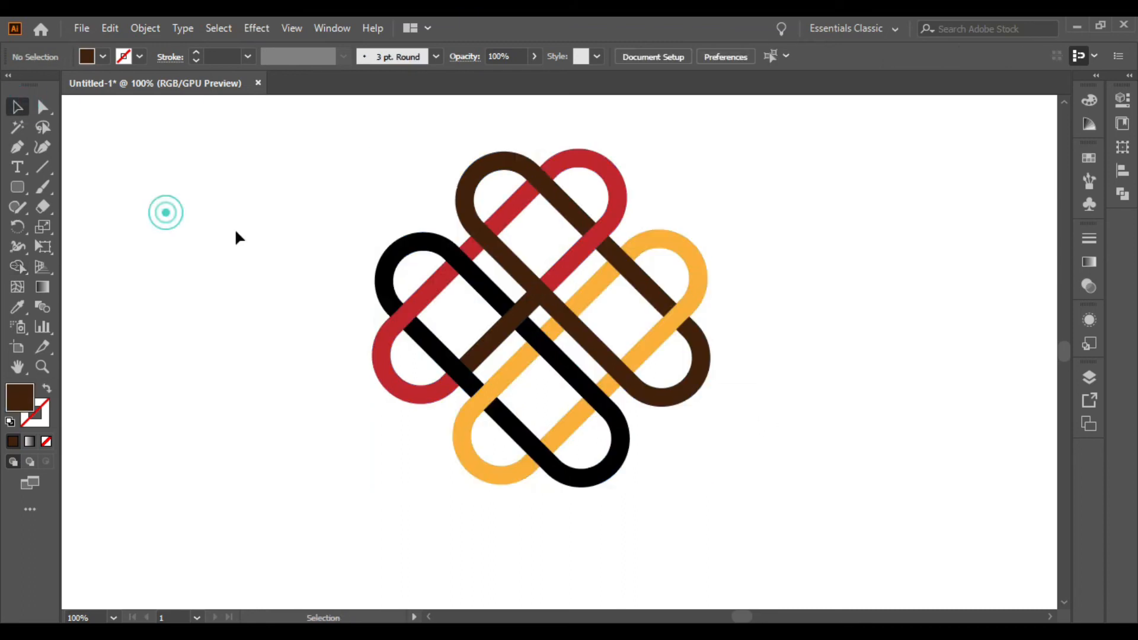
Apply the top-right loop's red fill to the merged brown strip crossing over the black band
left_click(503, 319)
left_click(17, 307)
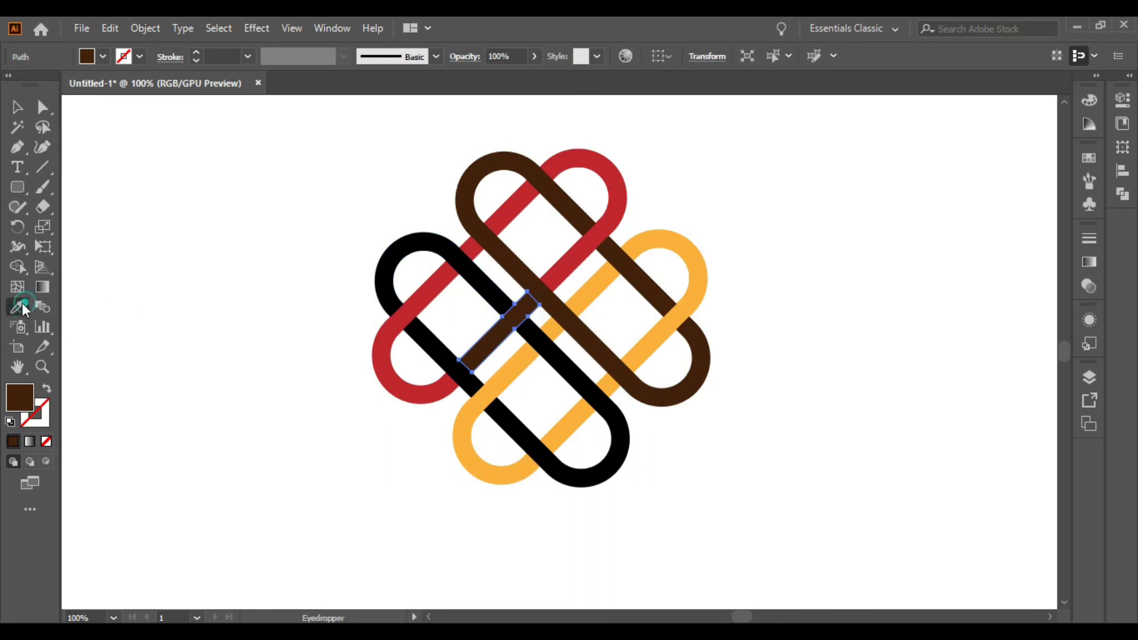
left_click(598, 232)
left_click(17, 107)
left_click(239, 220)
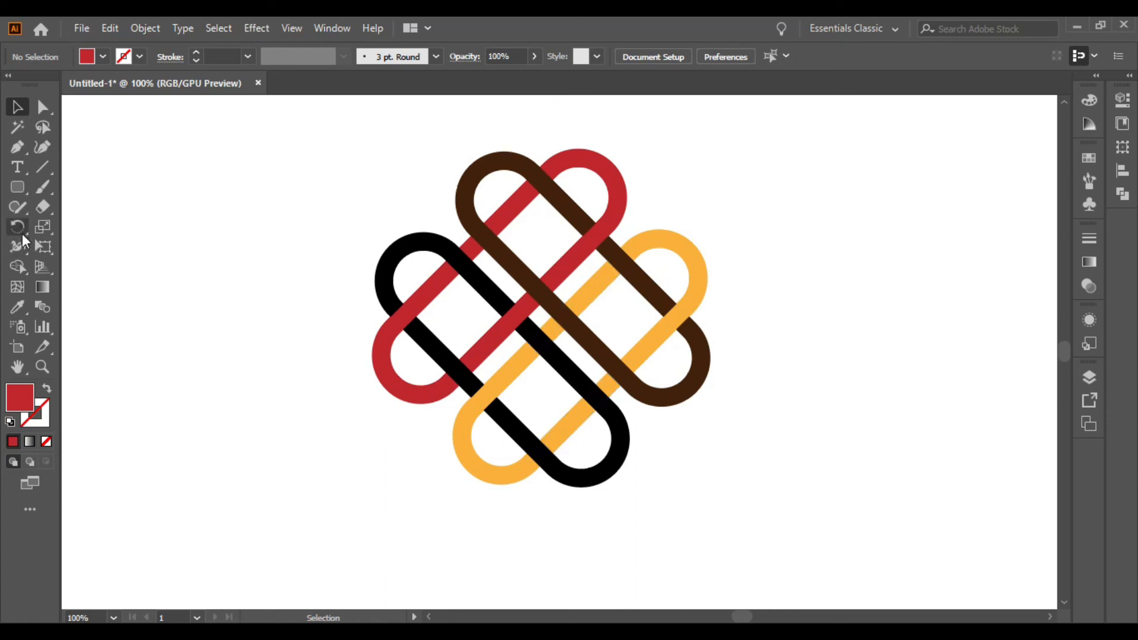
Select the whole knot and use Shape Builder to merge the upper orange strip across the brown band near the centre
left_click_drag(279, 183, 805, 439)
left_click(17, 266)
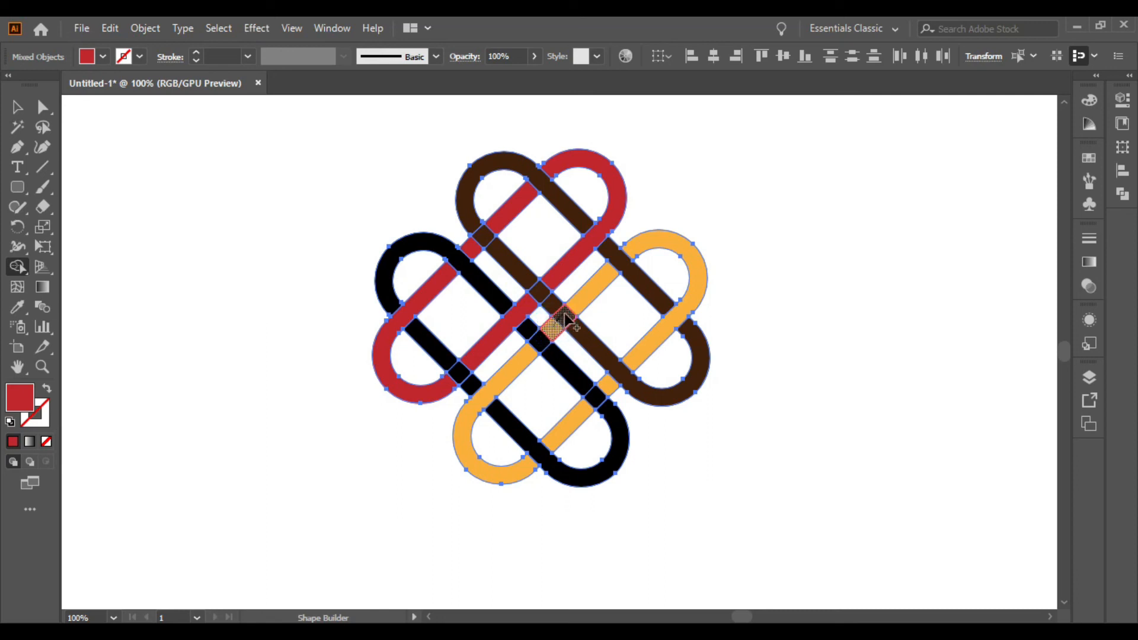
left_click(575, 307)
left_click(16, 108)
left_click(249, 209)
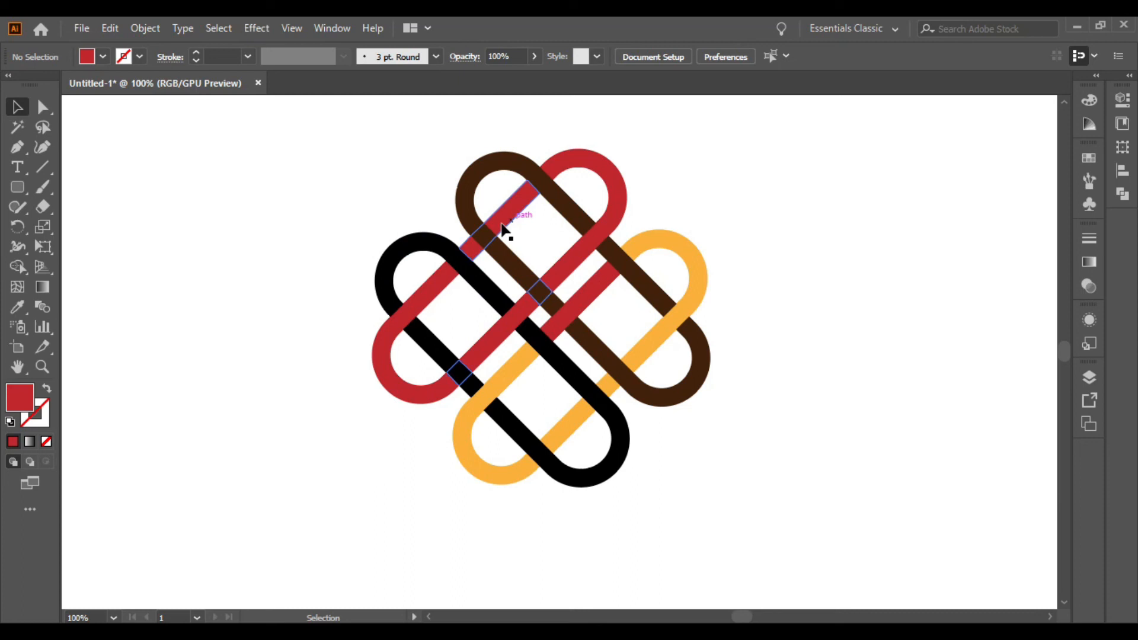
Use Shape Builder to merge the upper red strip over the brown band and the lower orange strip over the black band
left_click_drag(344, 165, 717, 486)
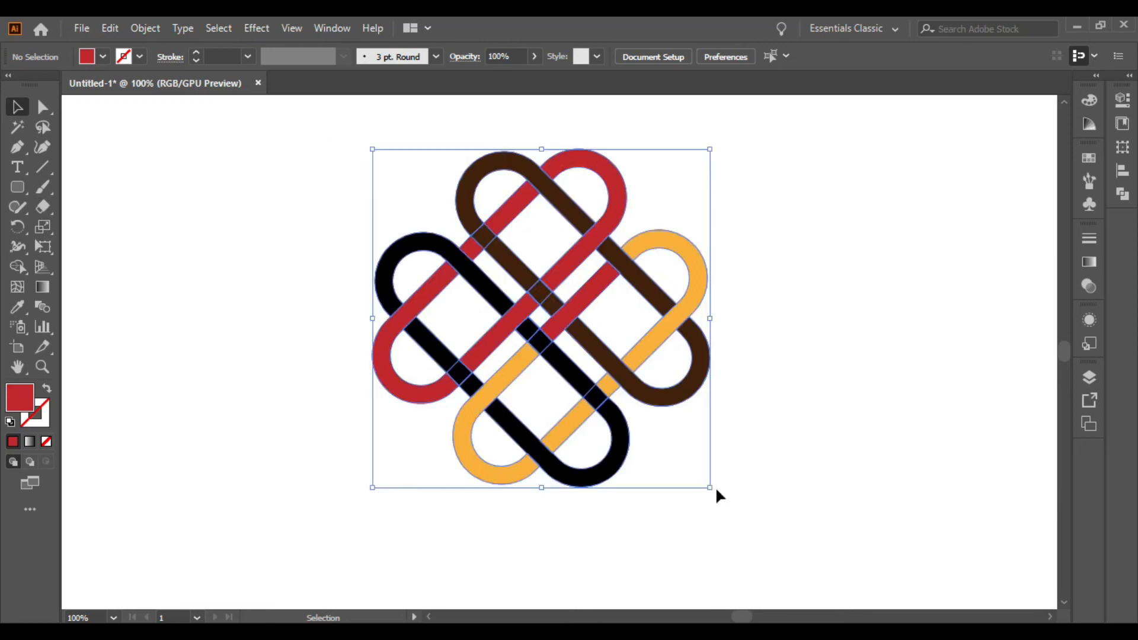
left_click(17, 267)
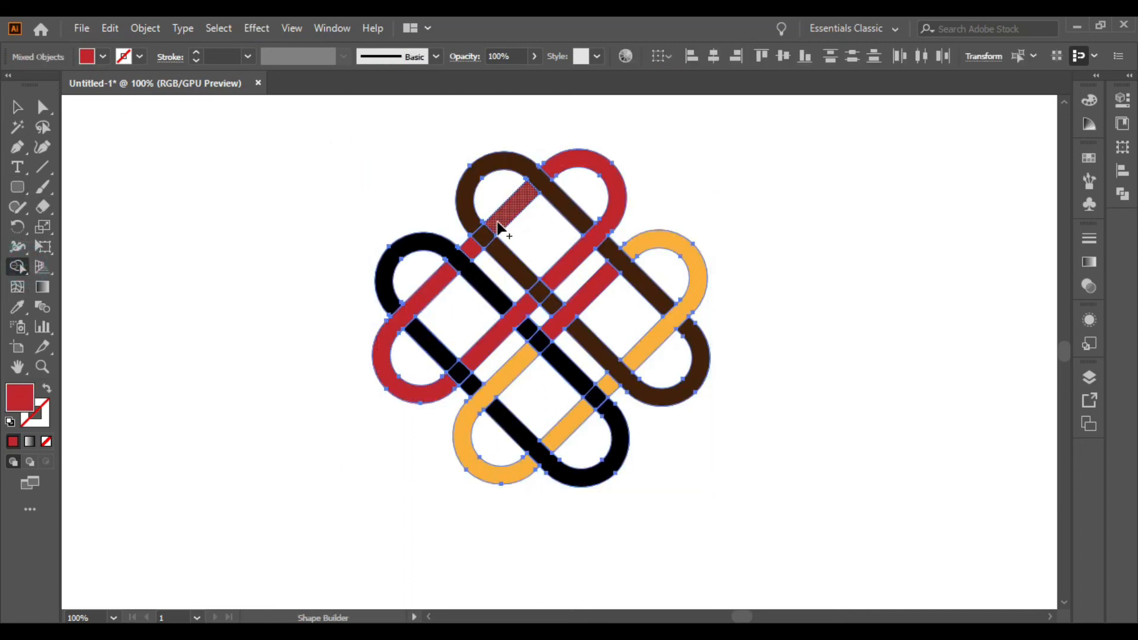
left_click_drag(498, 228, 474, 252)
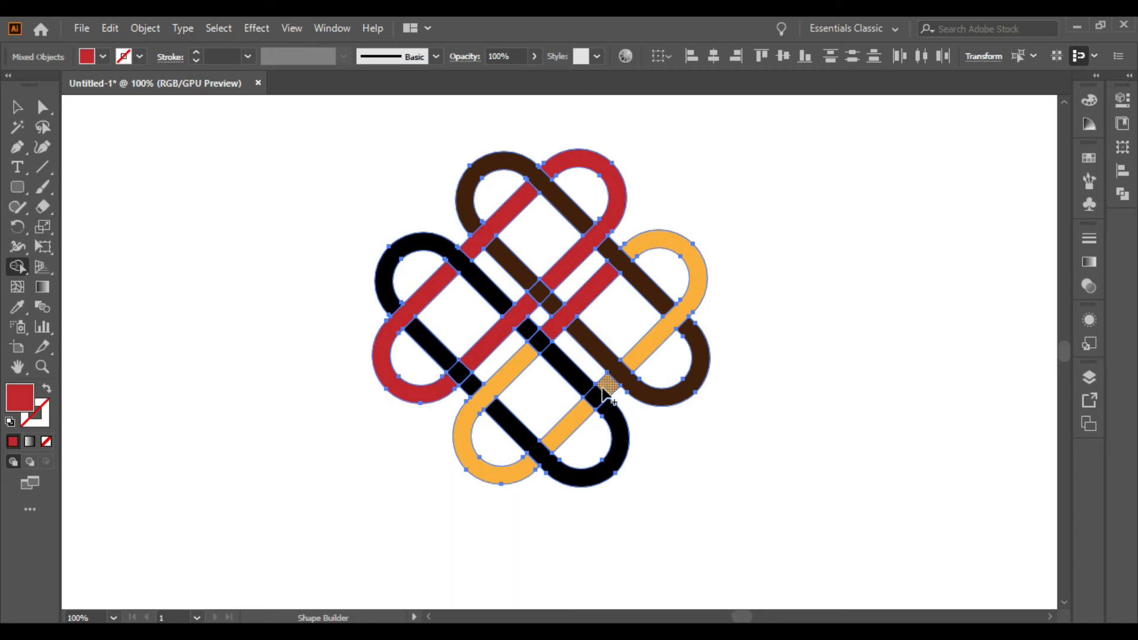
left_click_drag(603, 390, 590, 424)
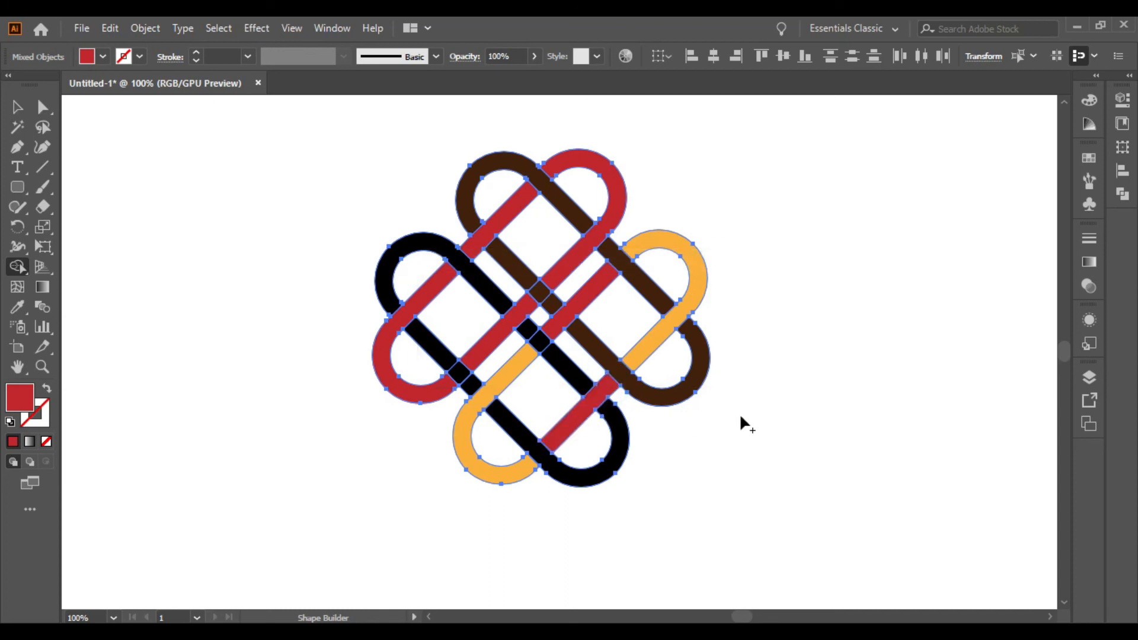
left_click(18, 108)
left_click(916, 353)
Apply the lower-left loop's light orange fill to the merged red strip crossing the black band at the lower right
left_click(589, 402)
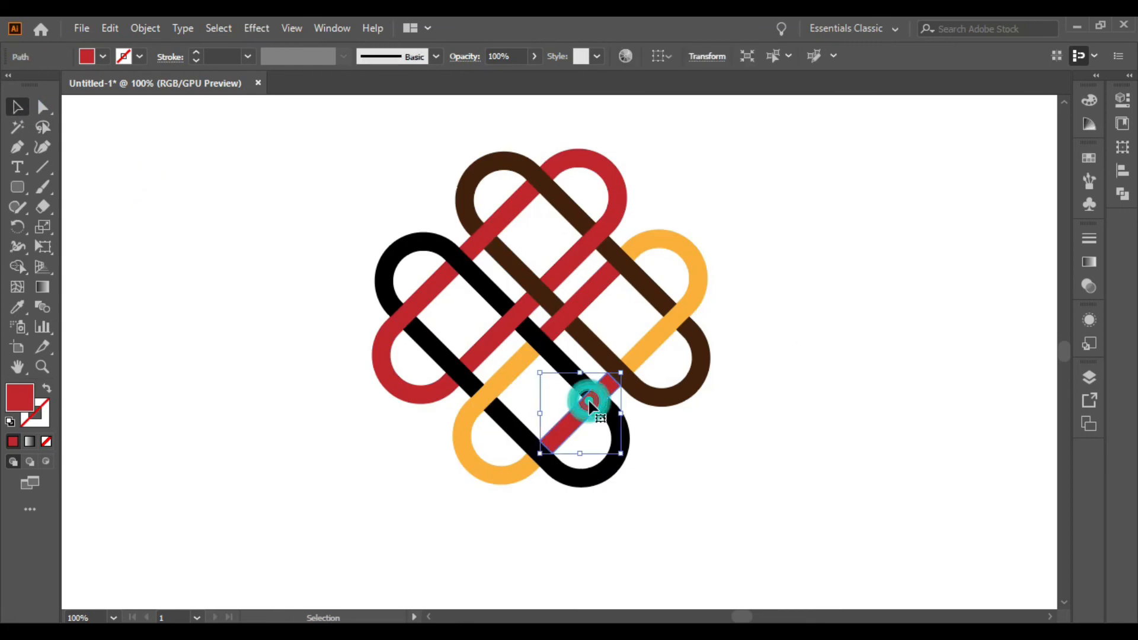
left_click(17, 307)
left_click(463, 413)
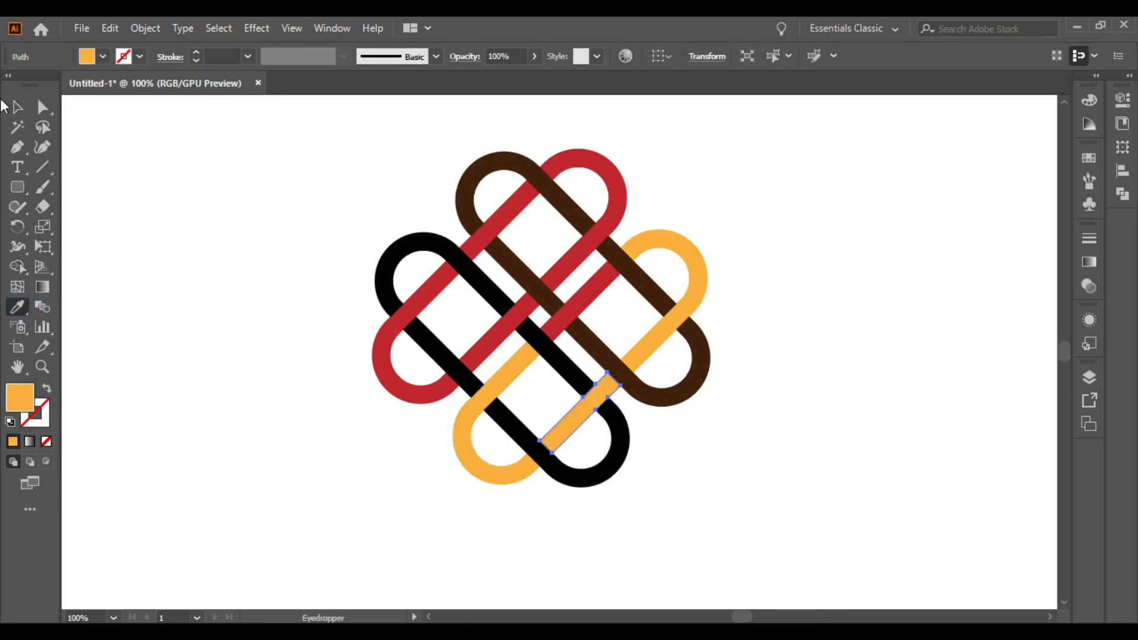
key("v")
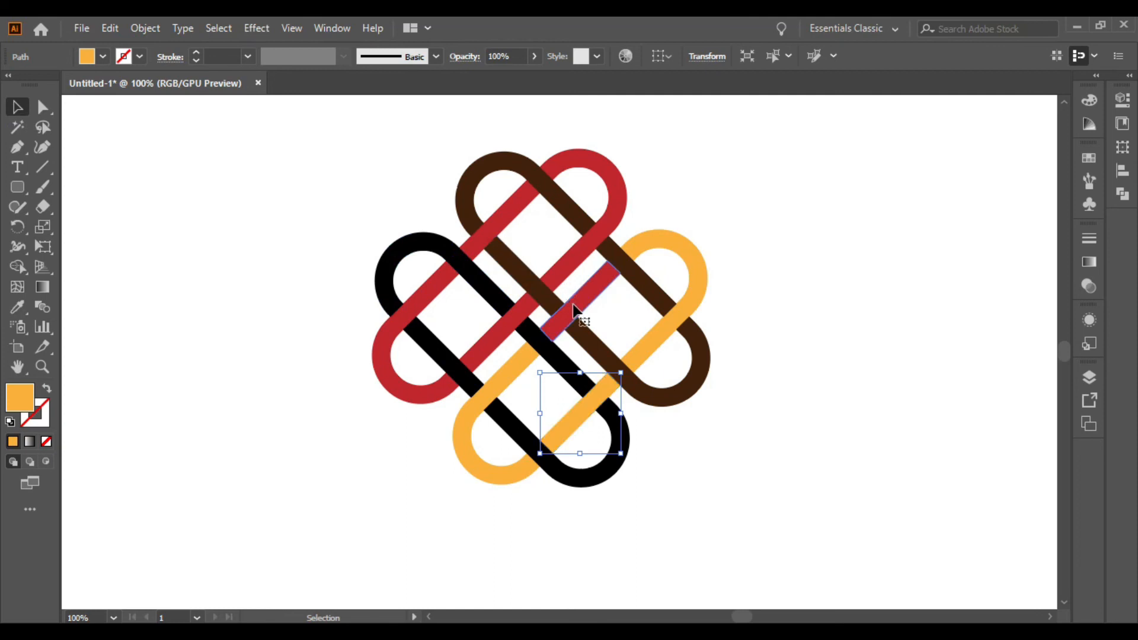
Apply the sampled light orange fill to the merged red strip crossing over the brown band near the centre
left_click(574, 308)
left_click(17, 307)
left_click(480, 402)
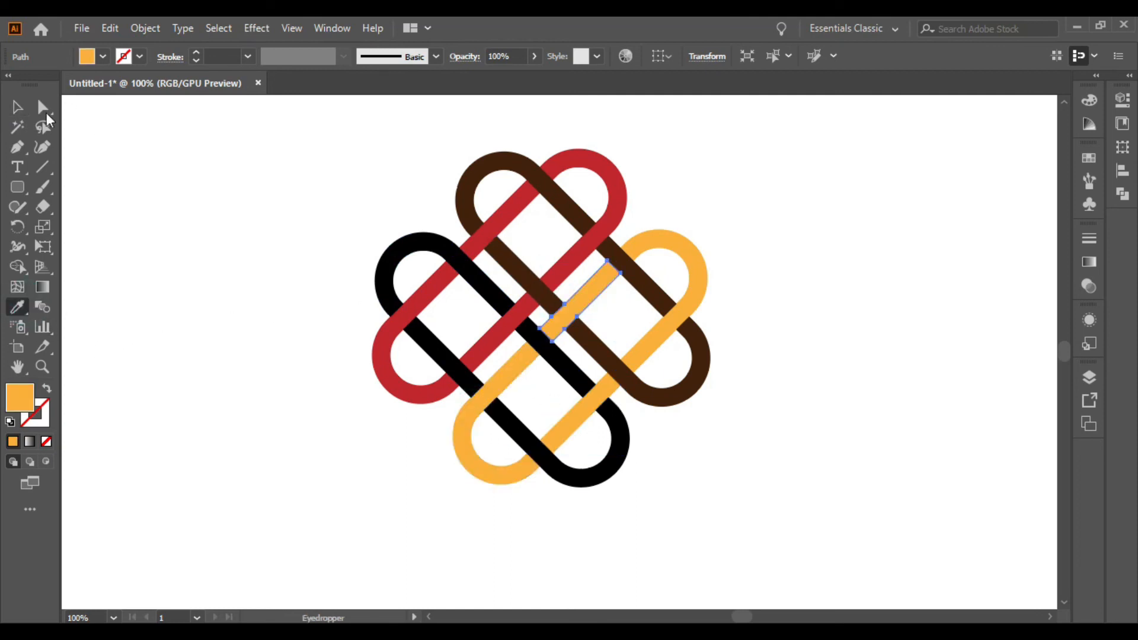
left_click(17, 107)
left_click(842, 327)
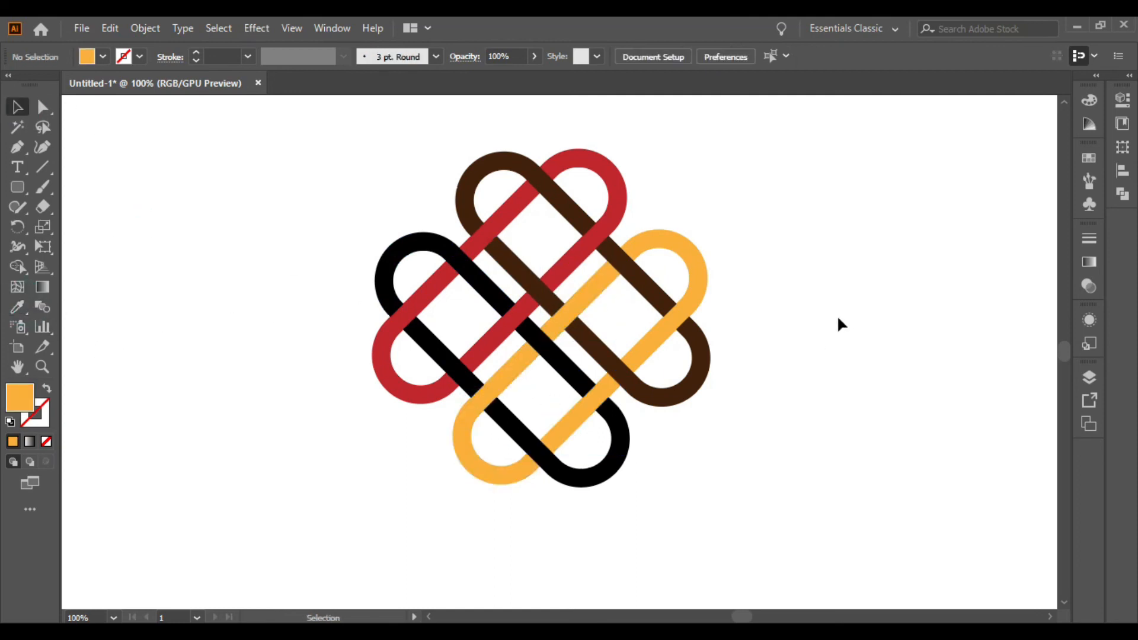